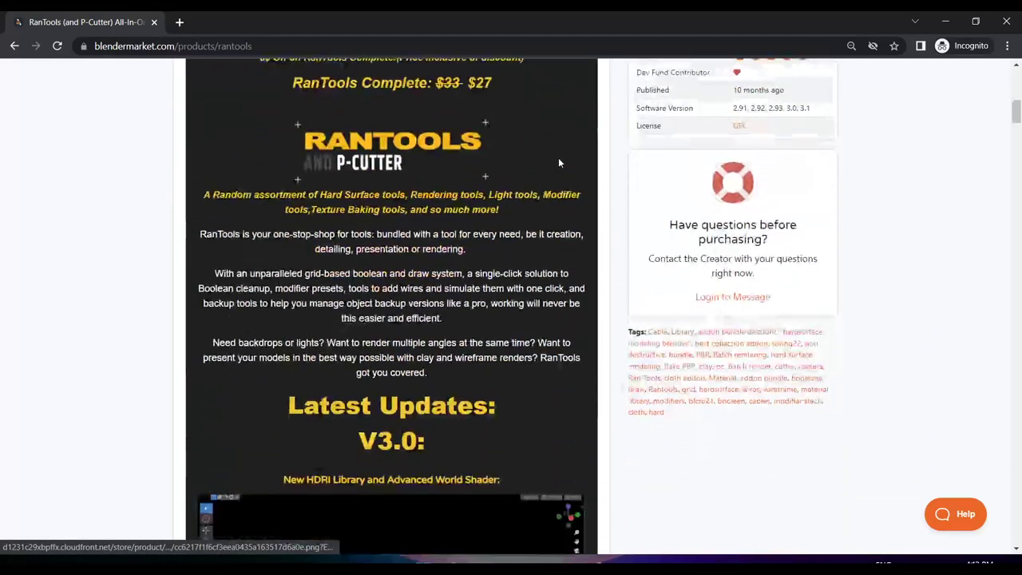
- Examine the RanTools product page for its latest updates, P-Cutter, boolean cleanup, rendering, modifier and material features
scroll(559, 162, down, 10)
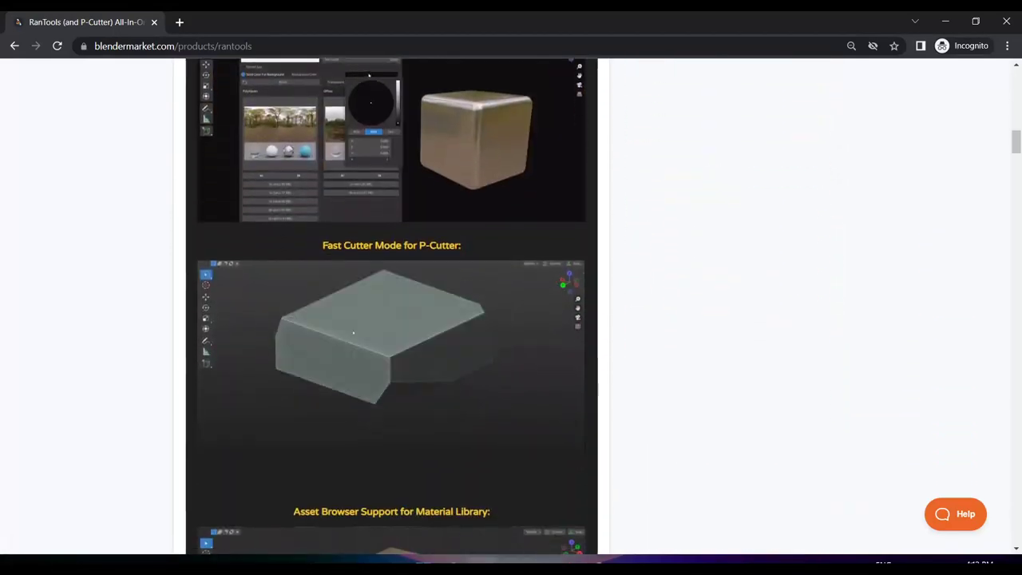
scroll(558, 163, down, 6)
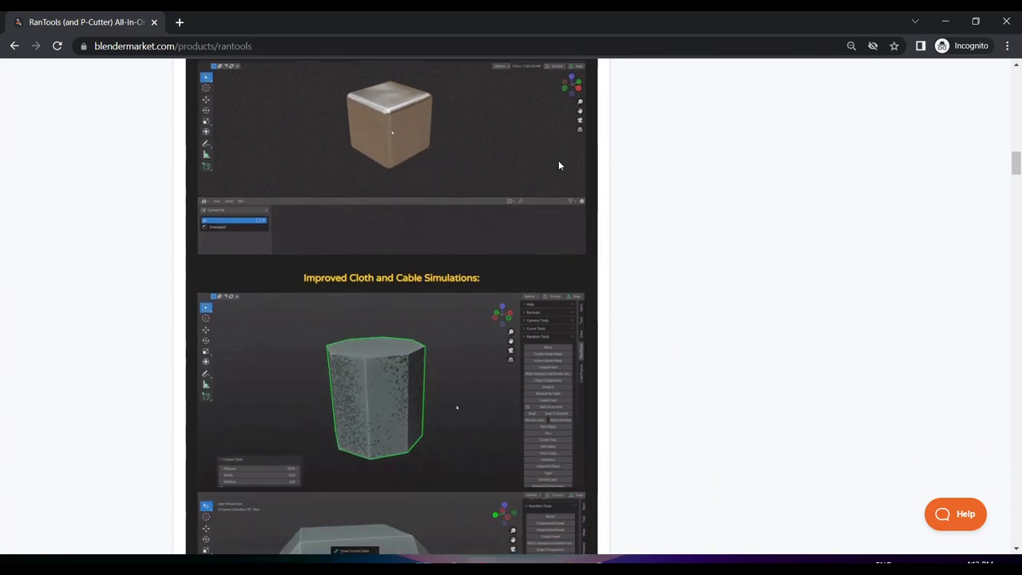
scroll(559, 165, down, 5)
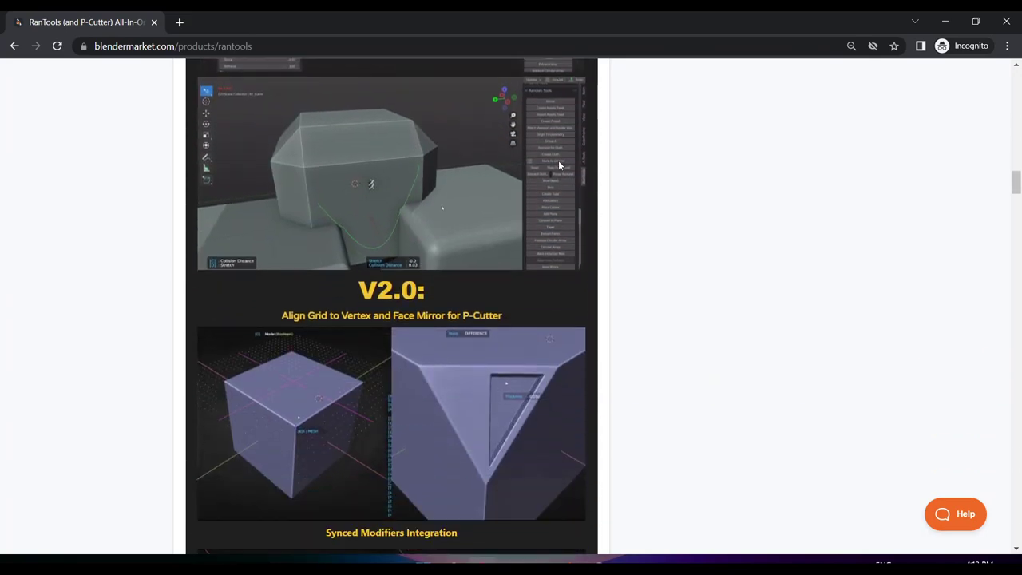
scroll(559, 165, down, 10)
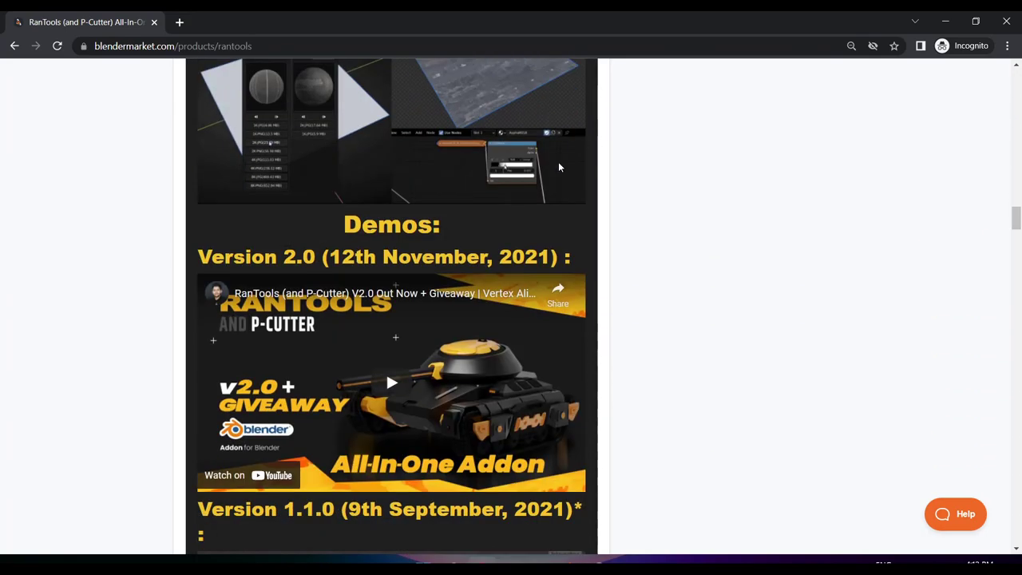
scroll(558, 167, down, 11)
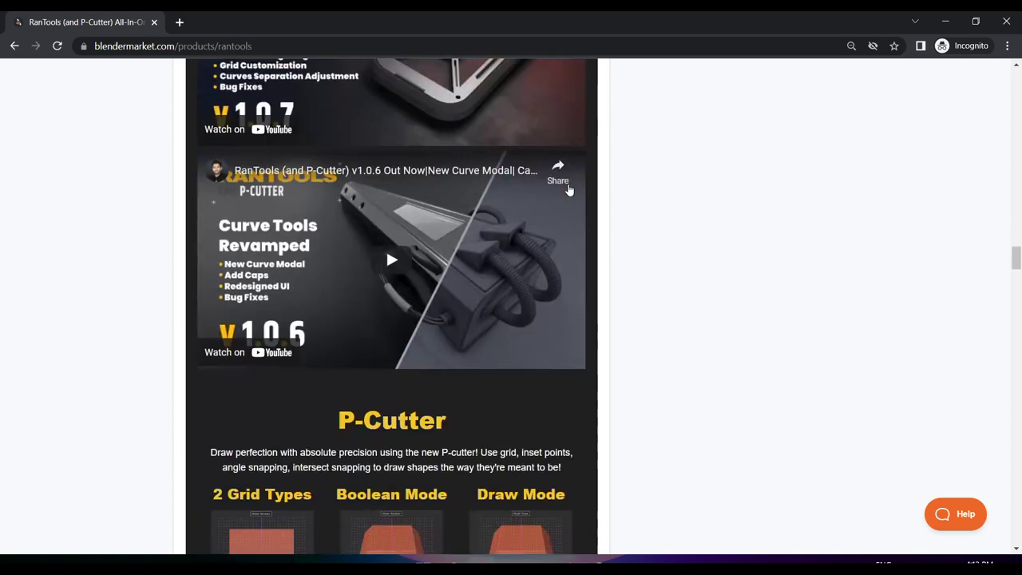
scroll(568, 189, down, 10)
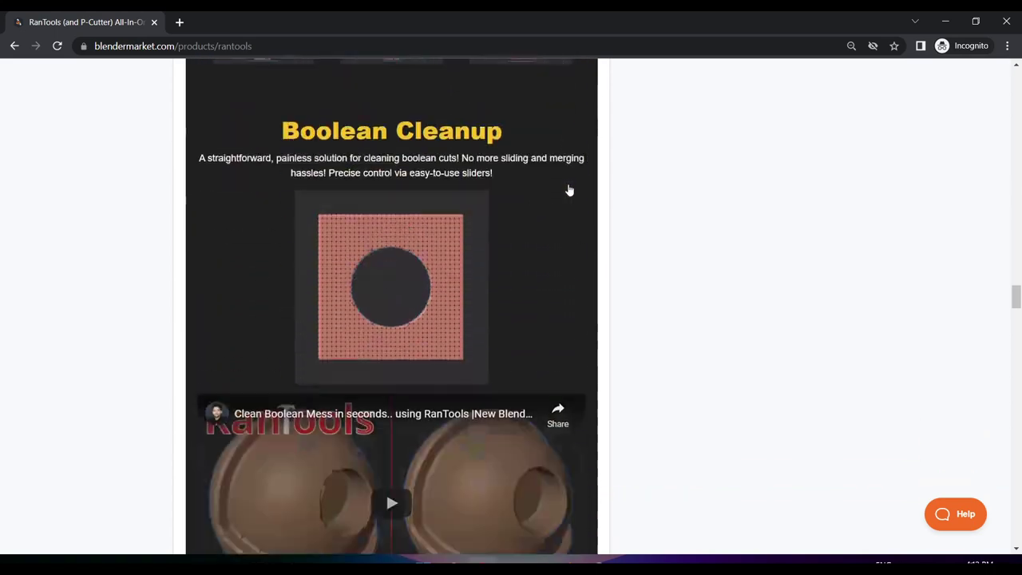
scroll(568, 190, down, 11)
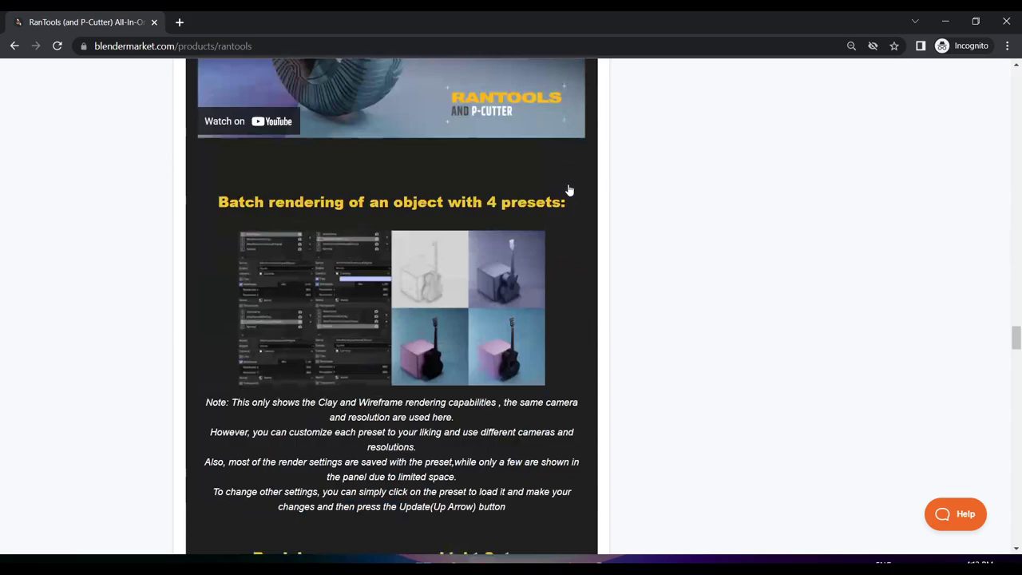
scroll(568, 190, down, 12)
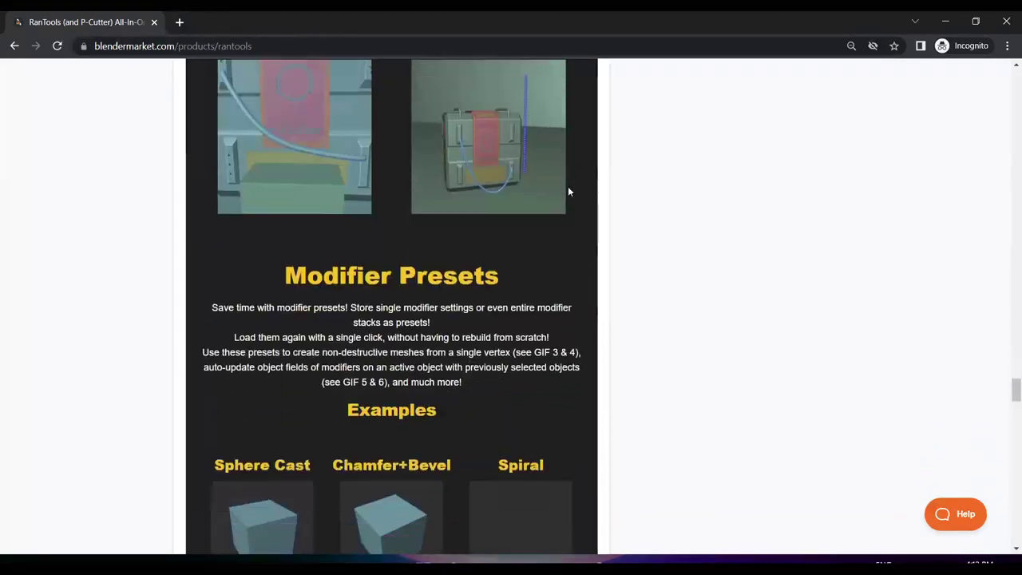
scroll(569, 192, down, 12)
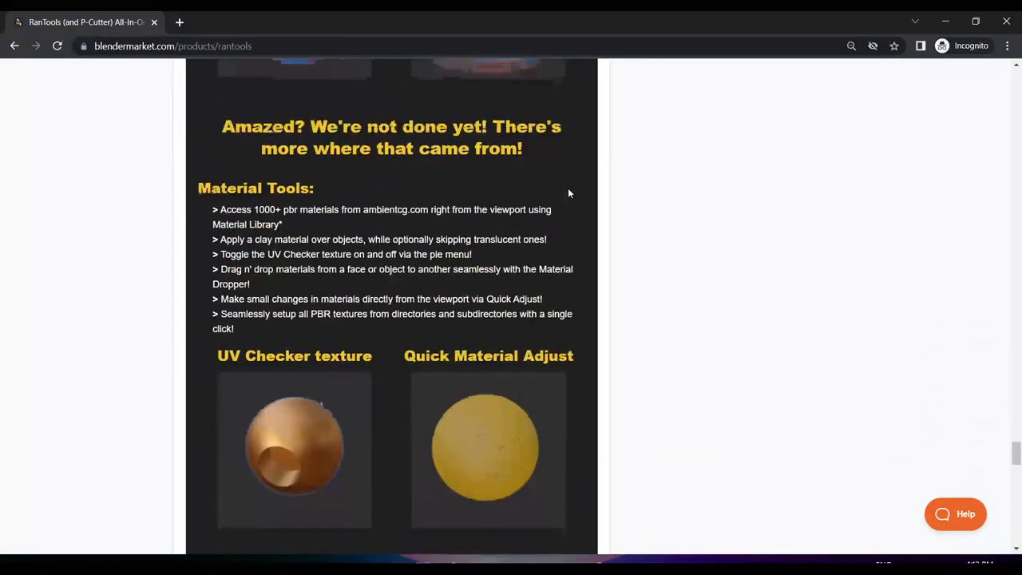
scroll(567, 193, down, 12)
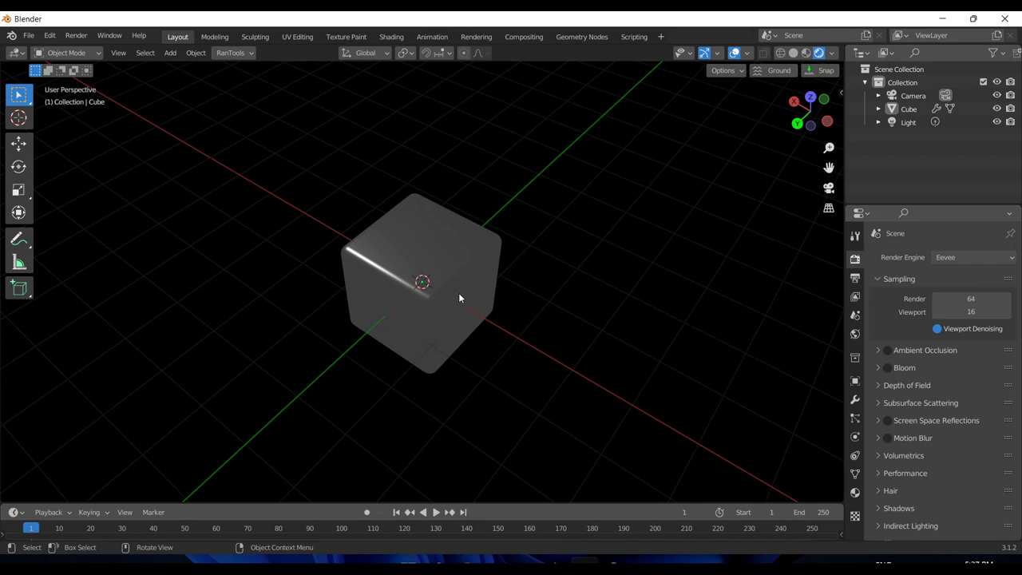
- Open the HDRI Library and search it for Overcast
middle_drag(454, 295, 405, 245)
key(alt+h)
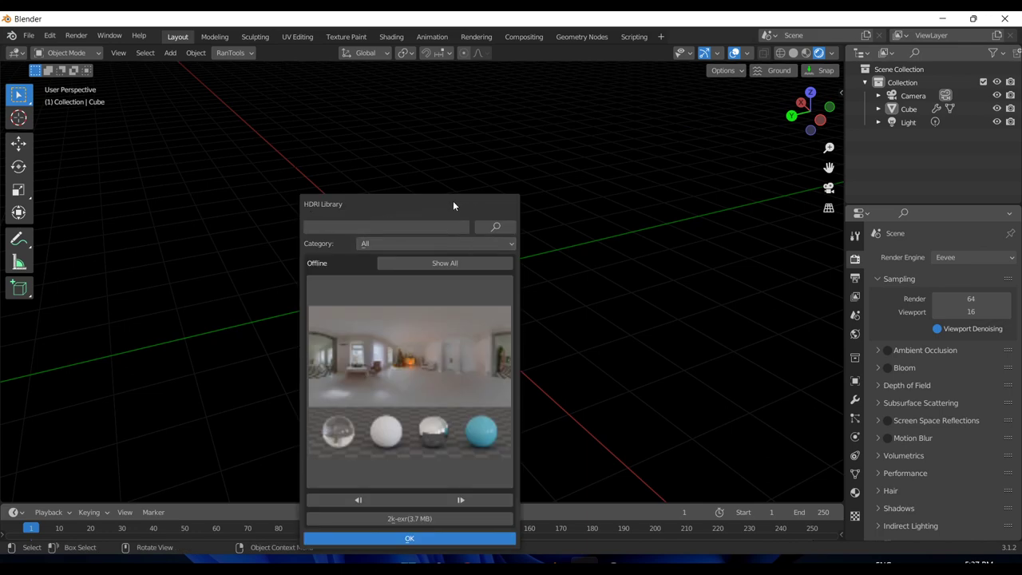
click(403, 229)
text(Overcast)
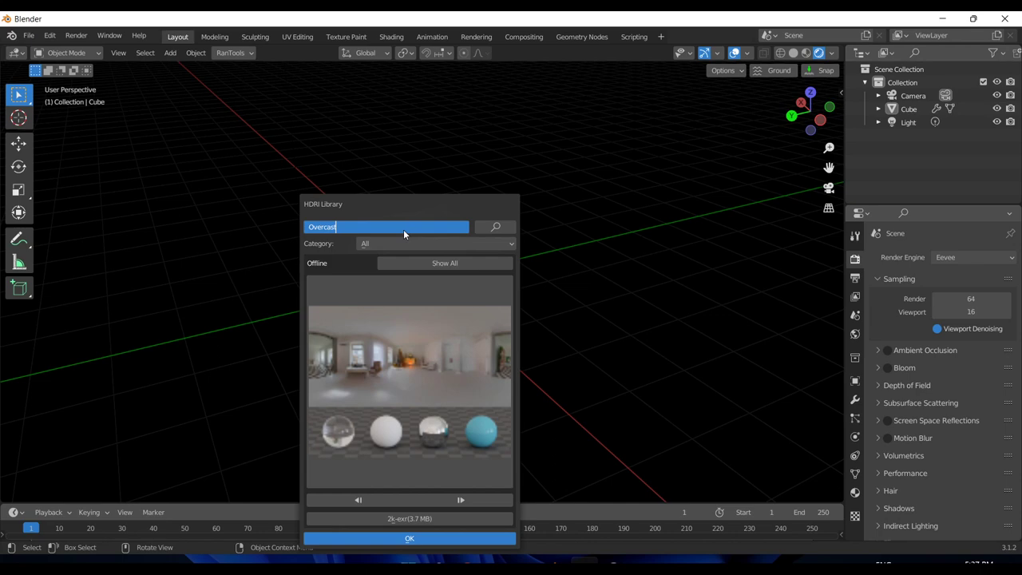
key(Return)
- Load the PolyHaven Zavelstein HDRI at 4k-hdr resolution as the world environment and view it around the cube
click(392, 190)
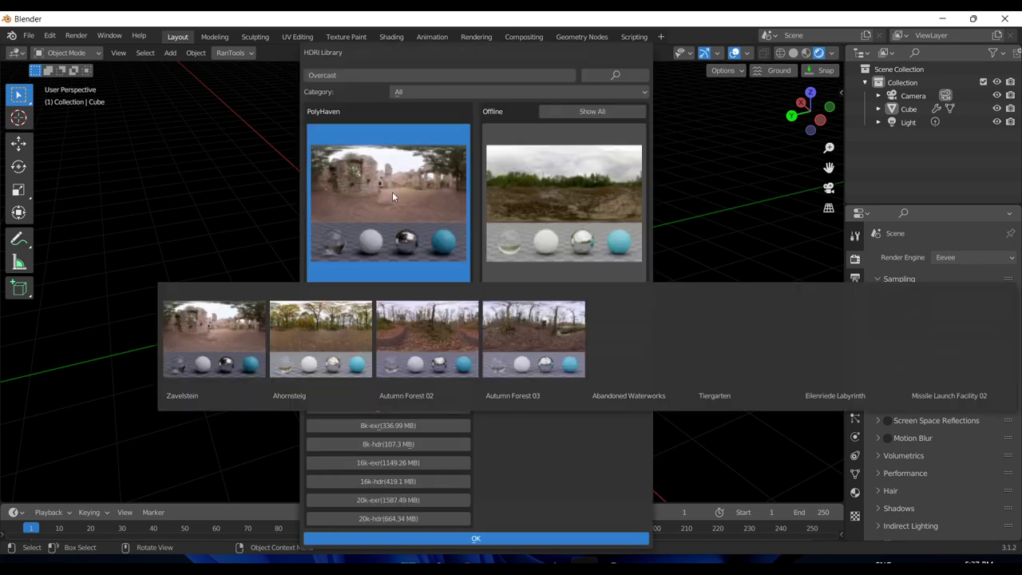
click(388, 199)
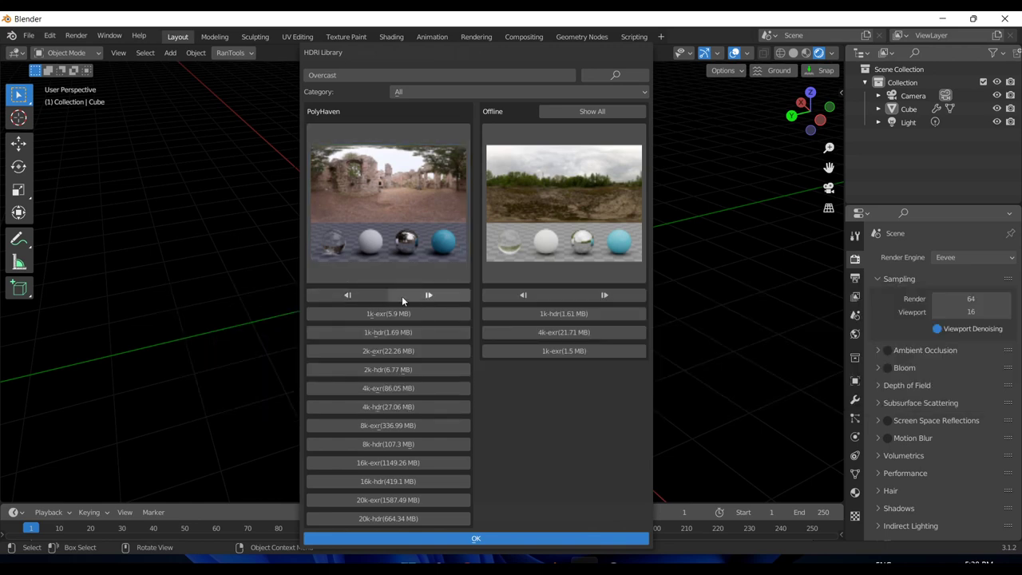
click(405, 193)
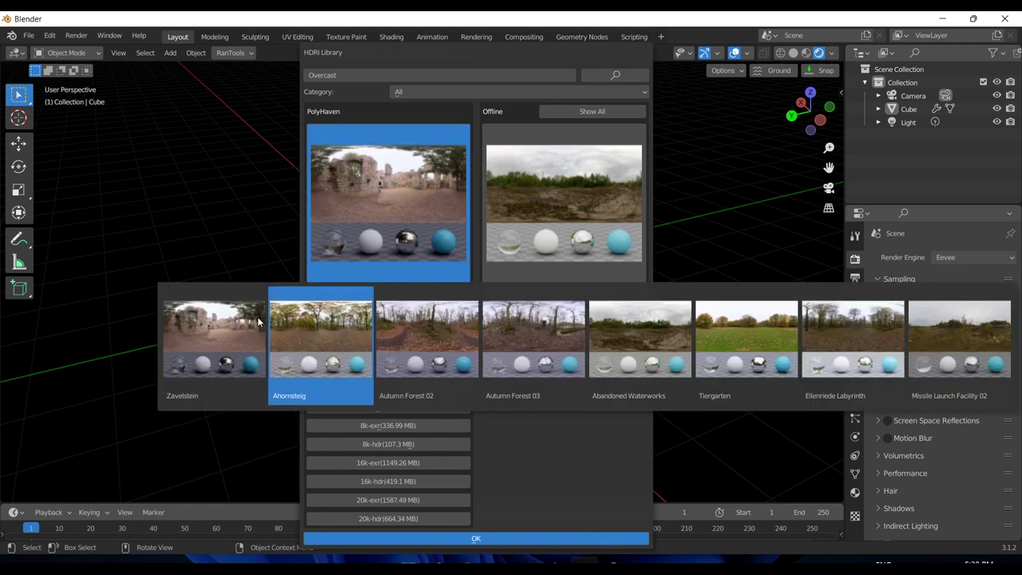
click(231, 325)
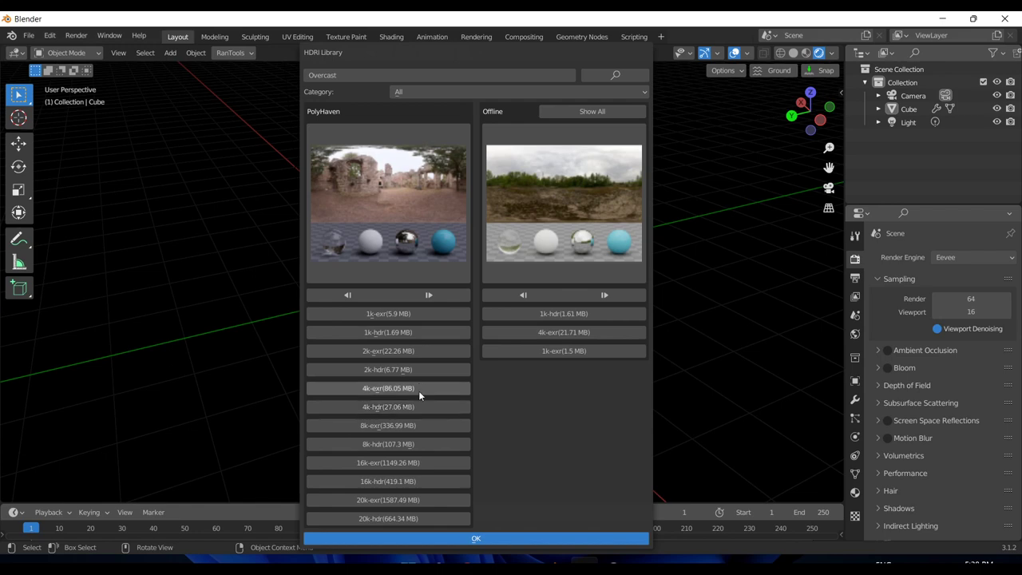
click(416, 405)
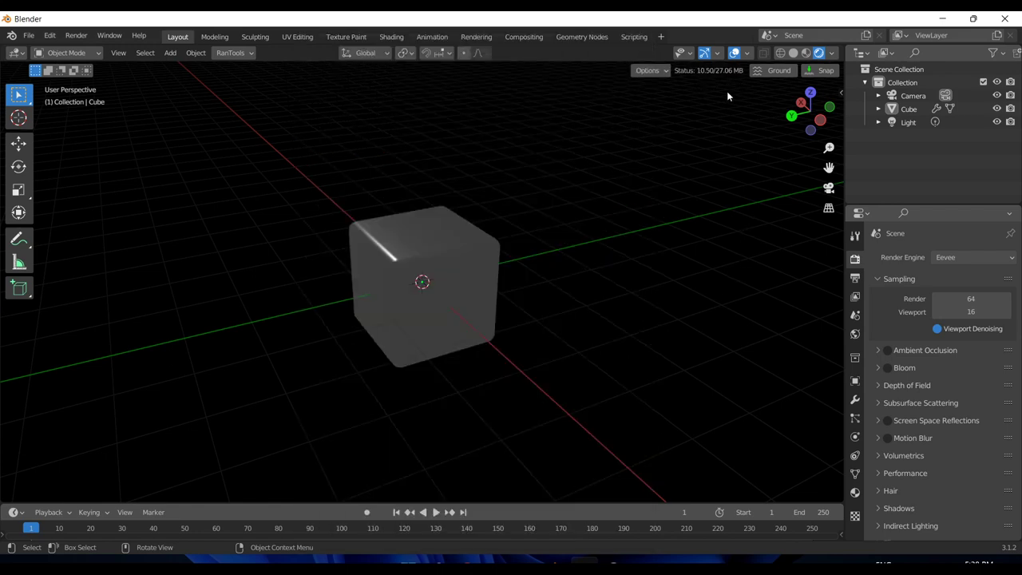
middle_drag(482, 240, 479, 238)
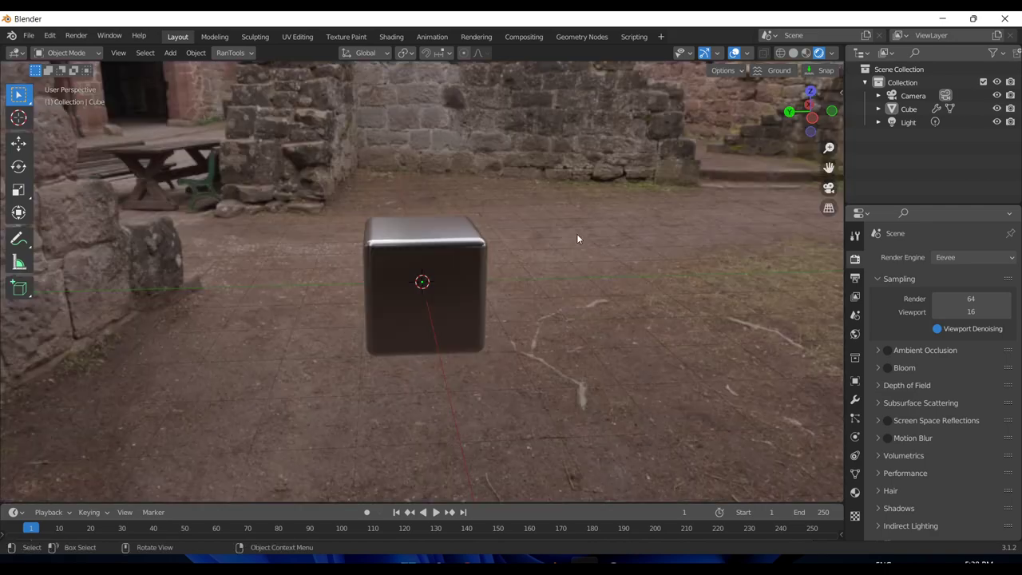
middle_drag(579, 237, 394, 247)
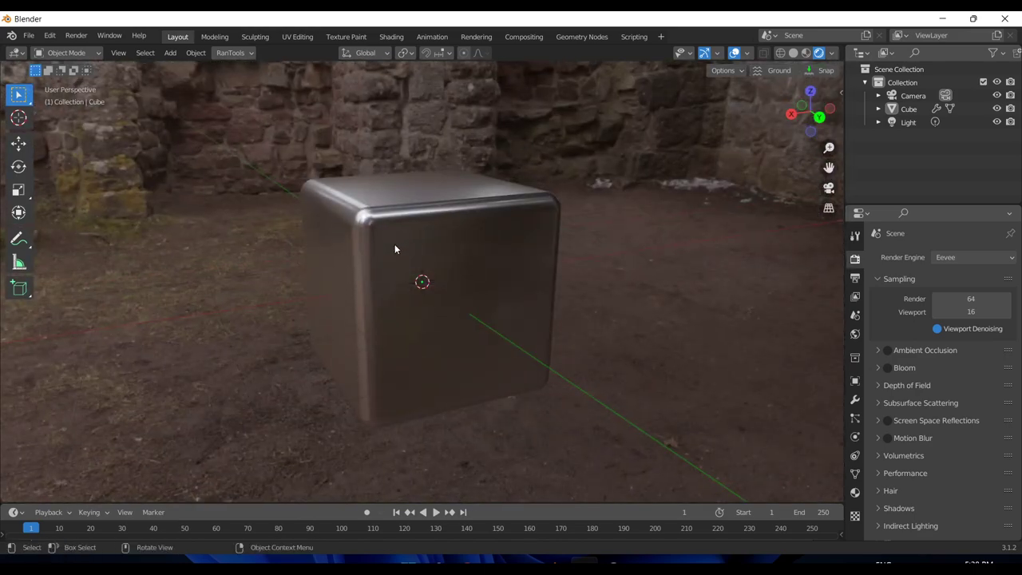
- Select the cube and set the HDRI strength to 1.820 and blur to 0.094
click(396, 215)
middle_drag(396, 215, 399, 242)
key(shift+h)
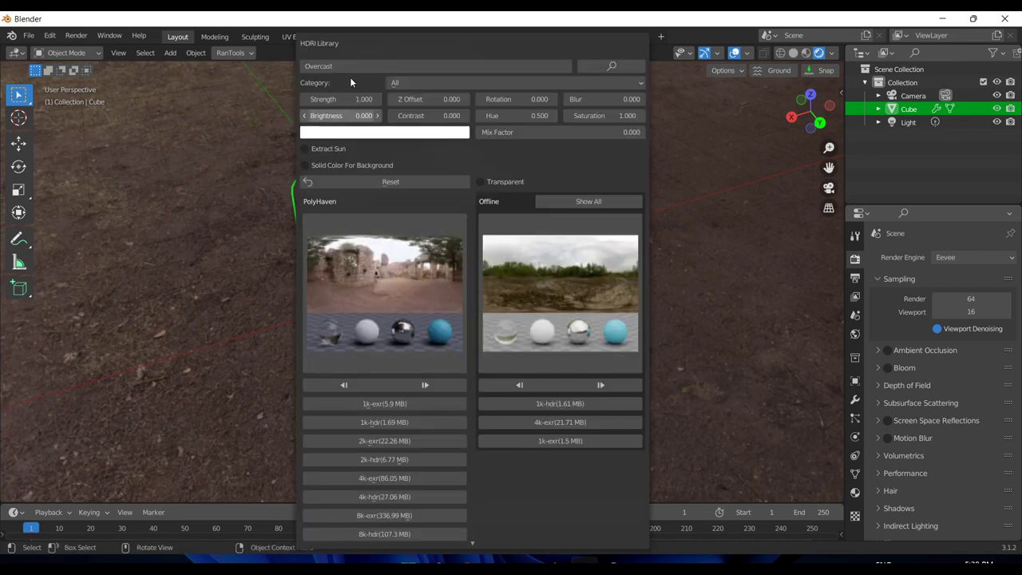
drag(342, 99, 369, 102)
drag(609, 97, 620, 97)
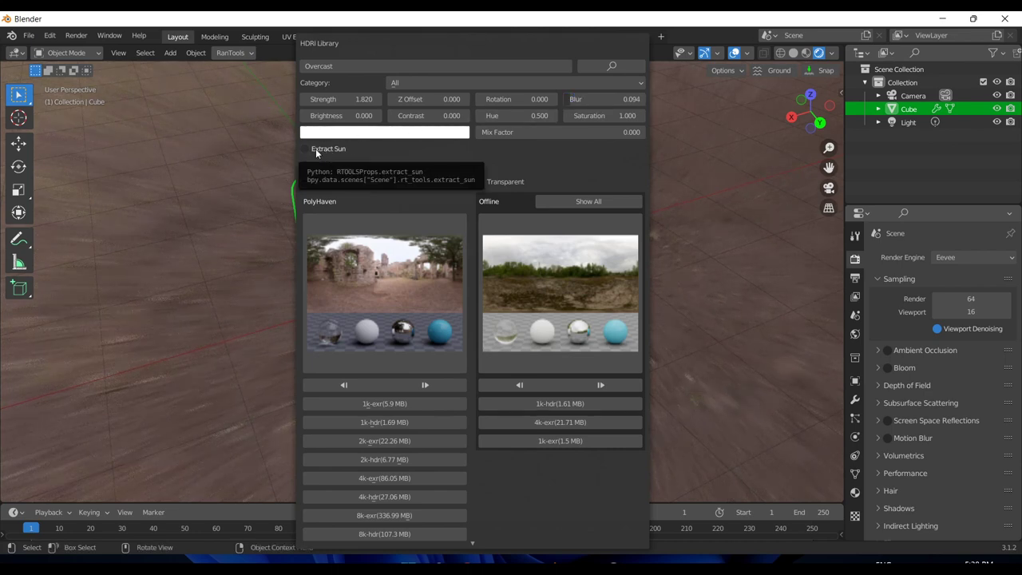
- Enable Extract Sun with a sun strength of 4.140 and an orange-red sun color
click(316, 153)
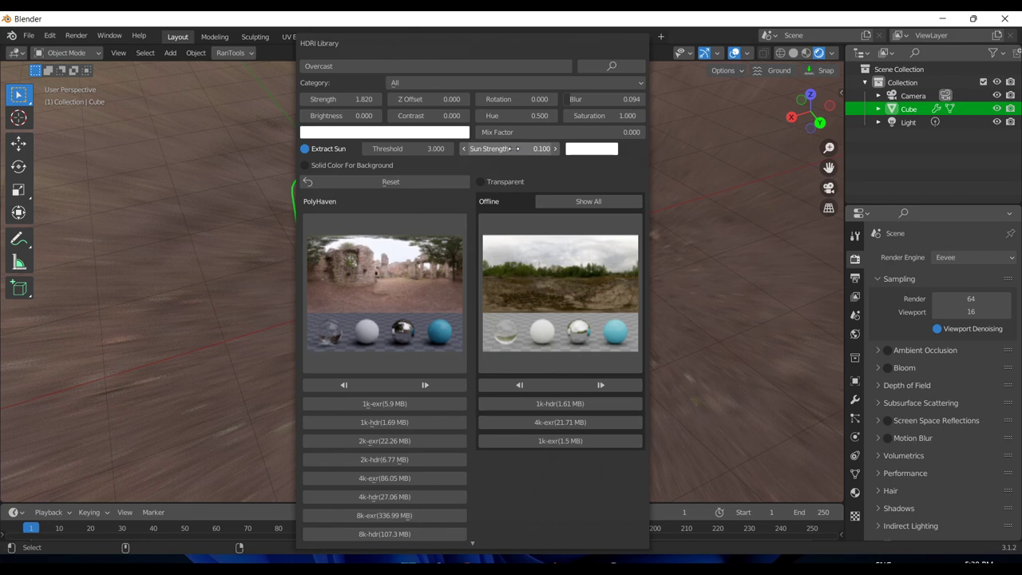
drag(514, 149, 567, 148)
click(591, 148)
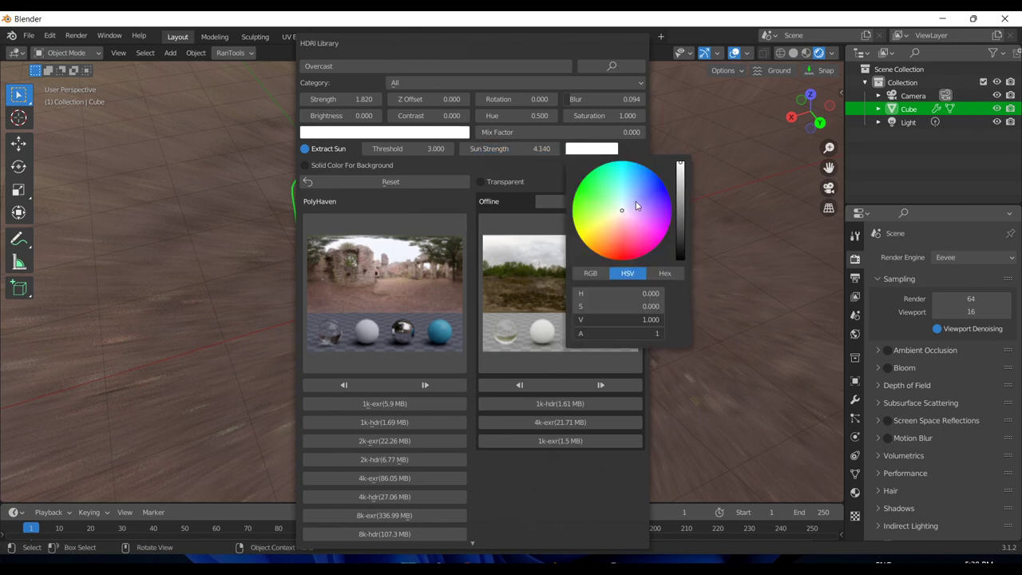
drag(636, 206, 613, 256)
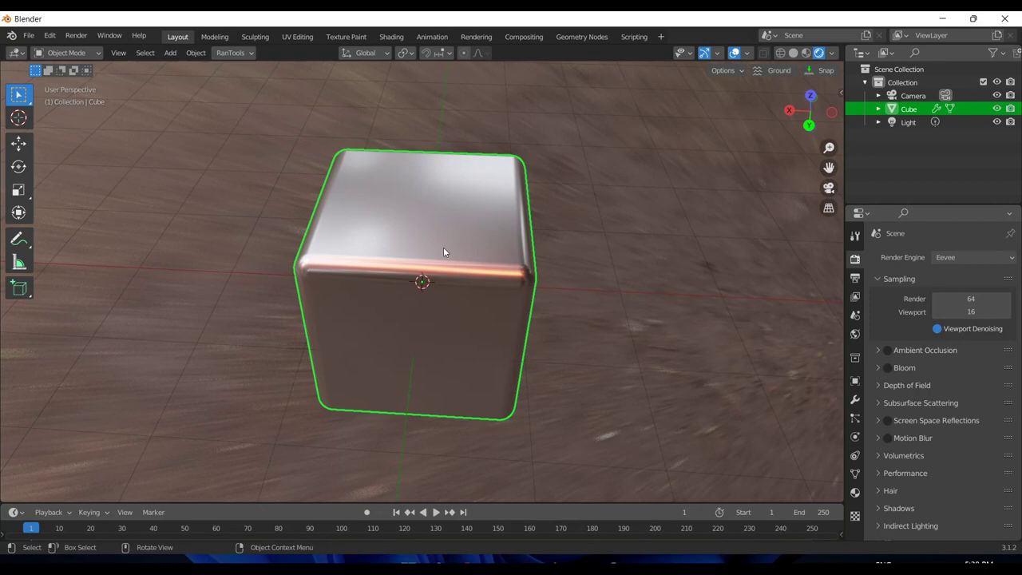
middle_drag(443, 247, 450, 214)
- Enable Solid Color For Background with a light grey background color, leaving Transparent off, and inspect the cube
key(alt+w)
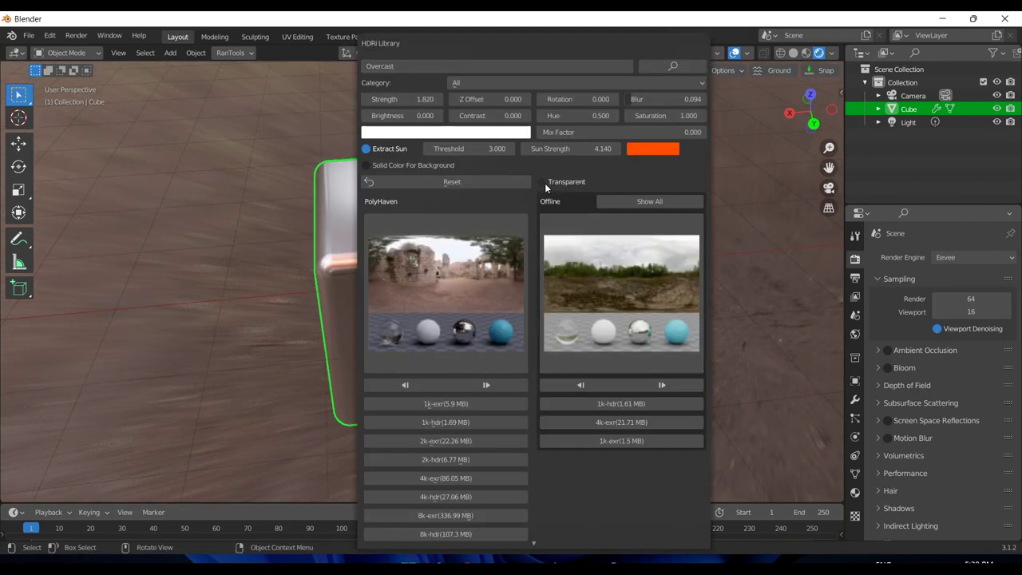
click(544, 182)
click(544, 182)
click(403, 168)
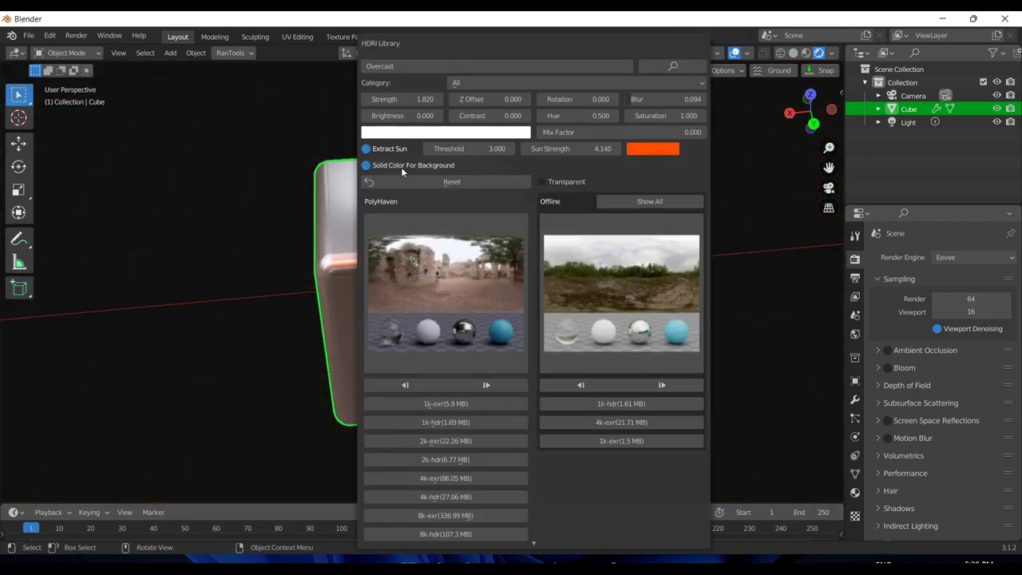
click(613, 166)
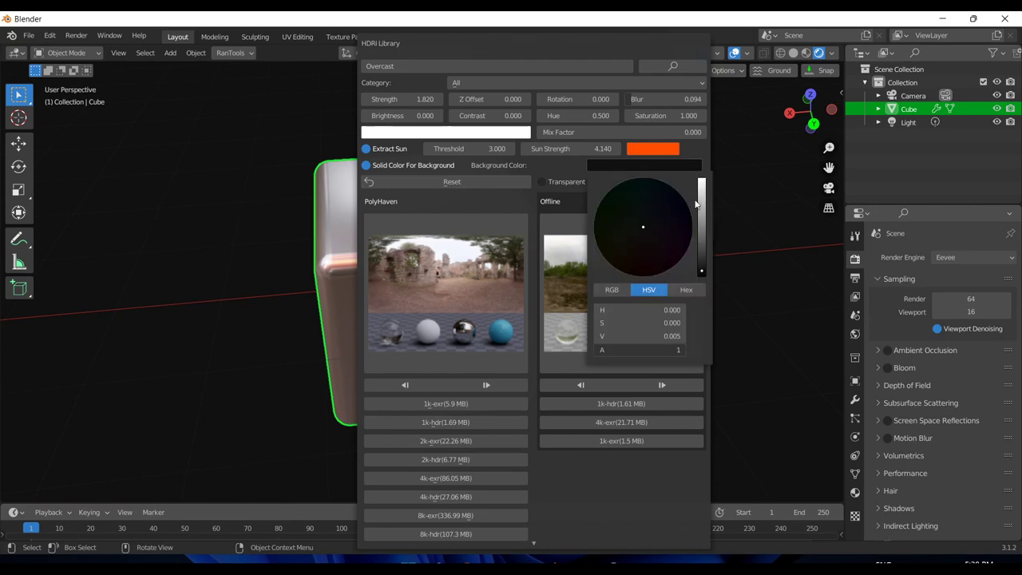
drag(696, 204, 724, 177)
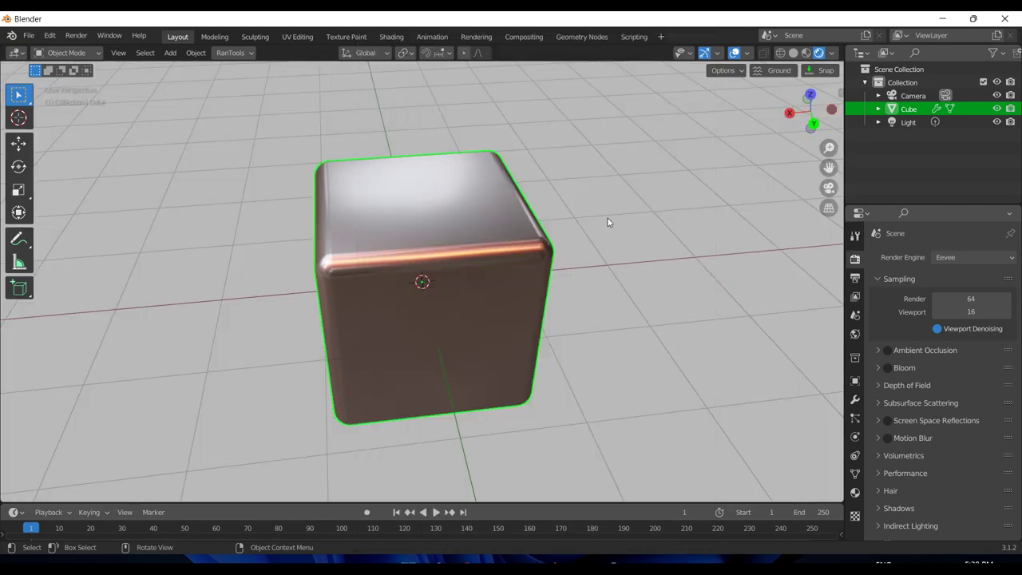
middle_drag(608, 221, 326, 198)
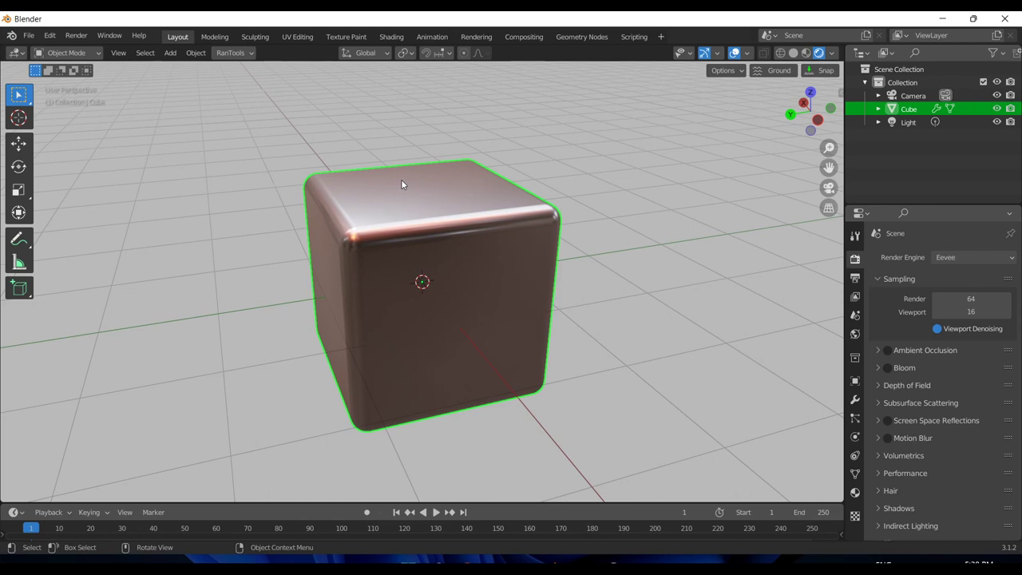
click(681, 141)
middle_drag(406, 141, 461, 174)
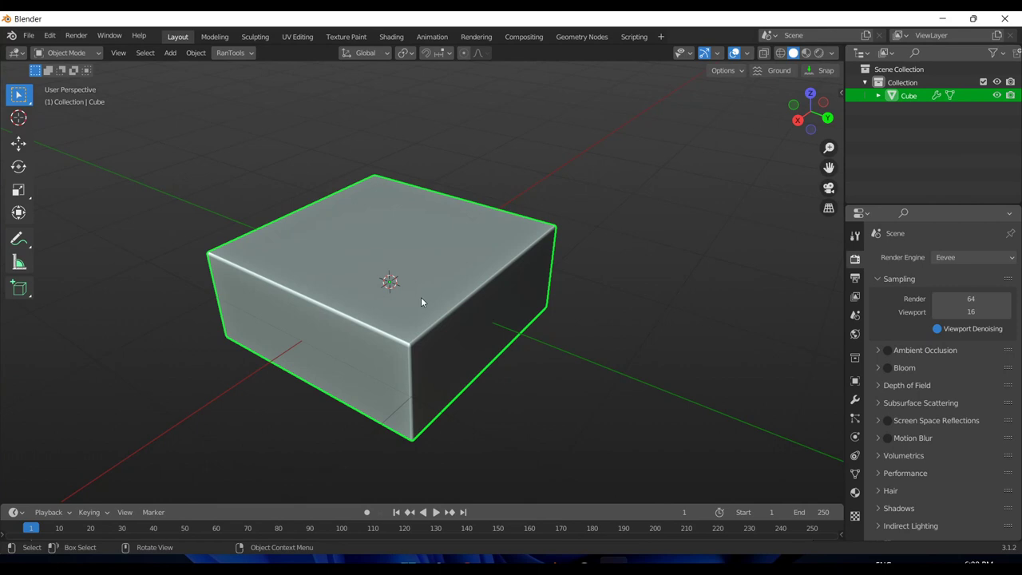
- Start the boolean Draw tool and cut off one upper corner of the flat block with a triangular polygon
key(ctrl+shift+b)
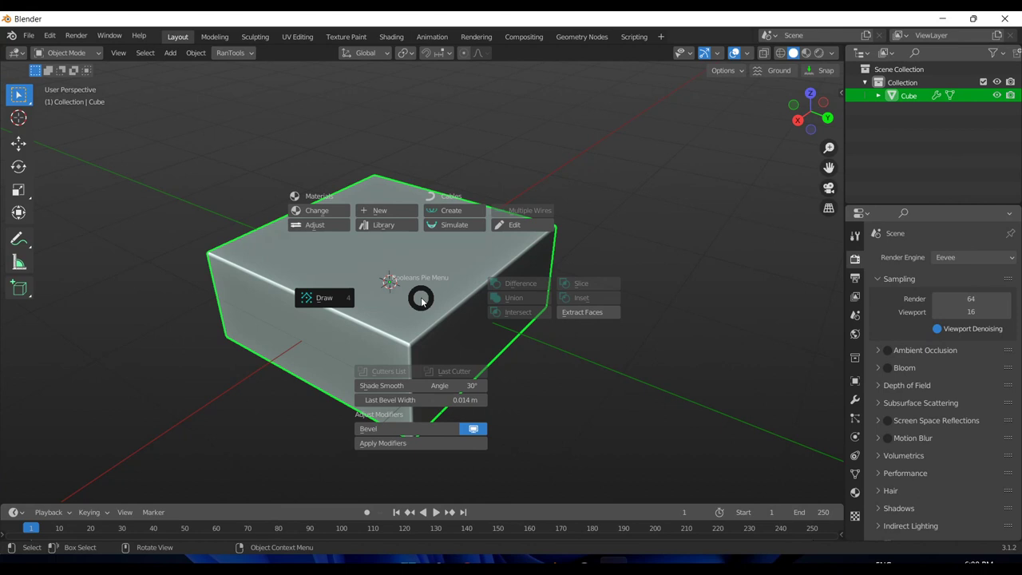
click(347, 298)
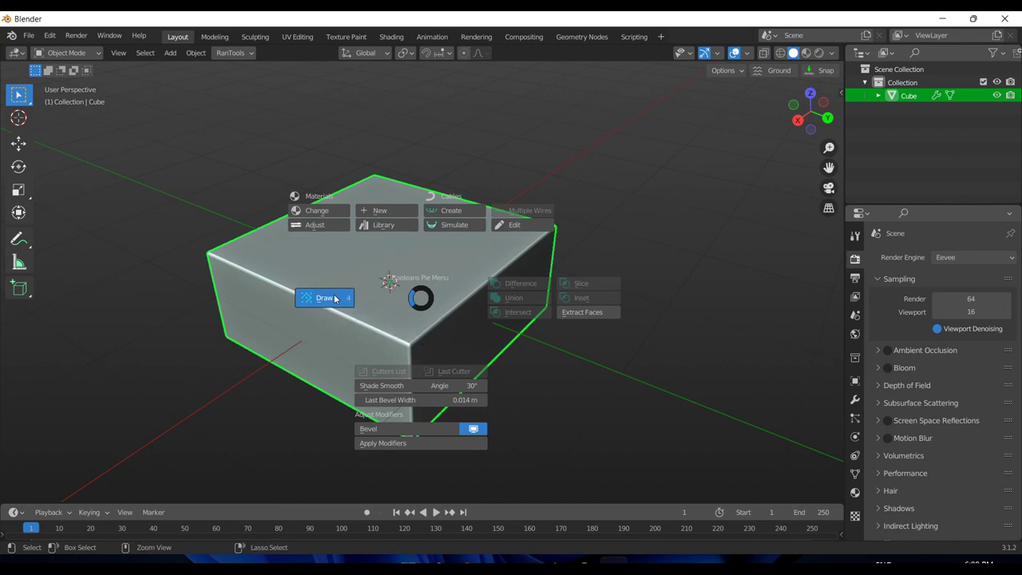
middle_drag(339, 269, 318, 239)
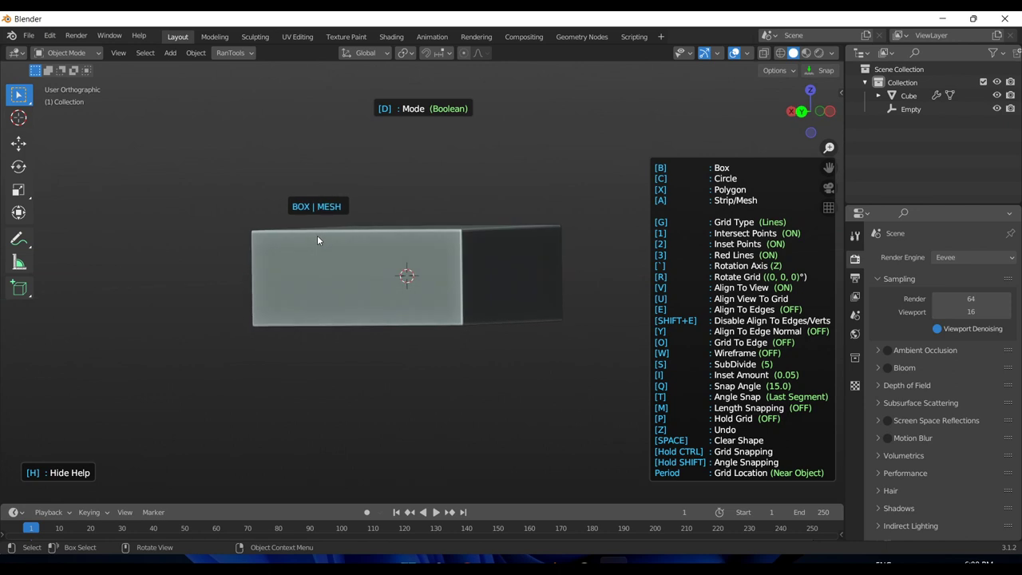
key(x)
click(316, 192)
click(187, 291)
click(190, 194)
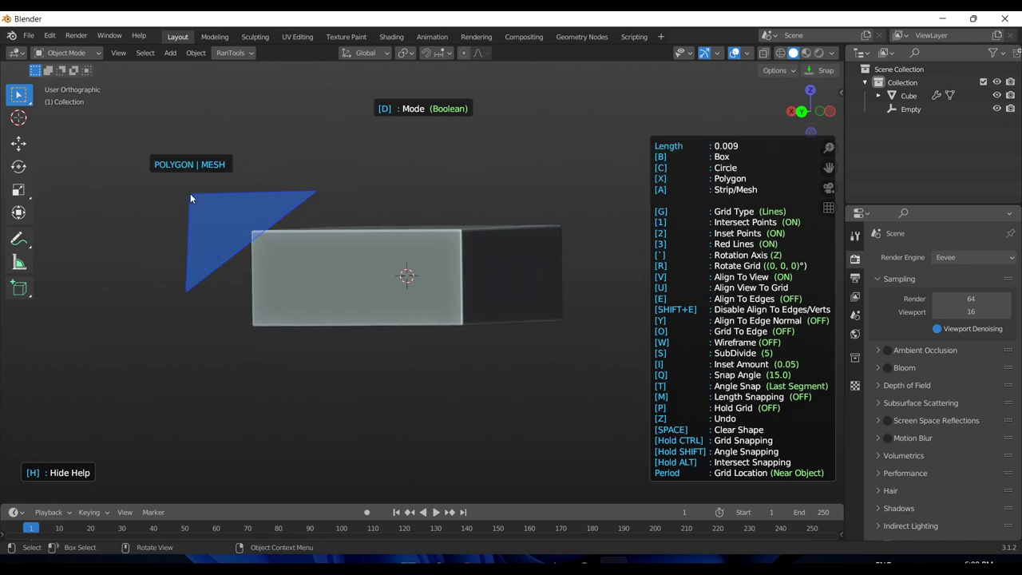
key(Return)
- Cut off the upper corner at the block's other end with a triangular polygon in Boolean mode
middle_drag(479, 221, 562, 224)
click(449, 166)
click(551, 295)
click(544, 179)
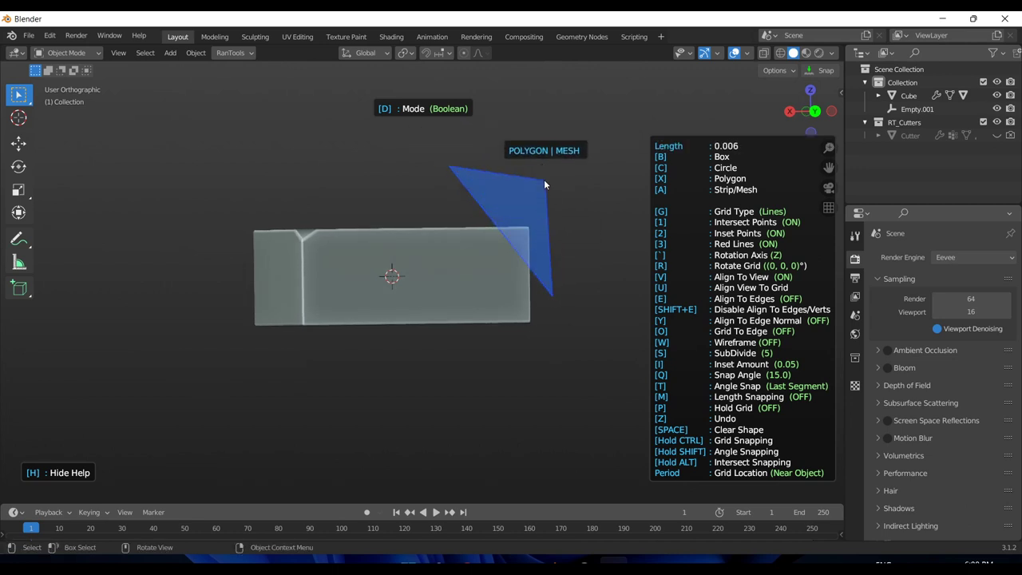
key(Return)
- Cut off the lower corner at the same end of the block with another triangular polygon and leave the Draw tool
click(562, 271)
click(468, 346)
click(570, 366)
click(572, 365)
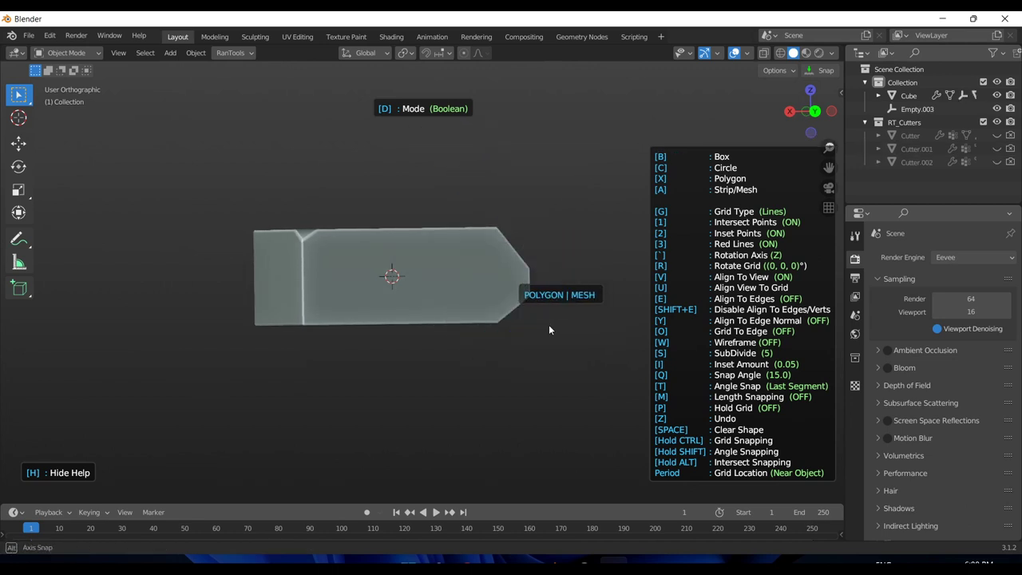
middle_drag(548, 324, 469, 324)
middle_drag(477, 263, 474, 289)
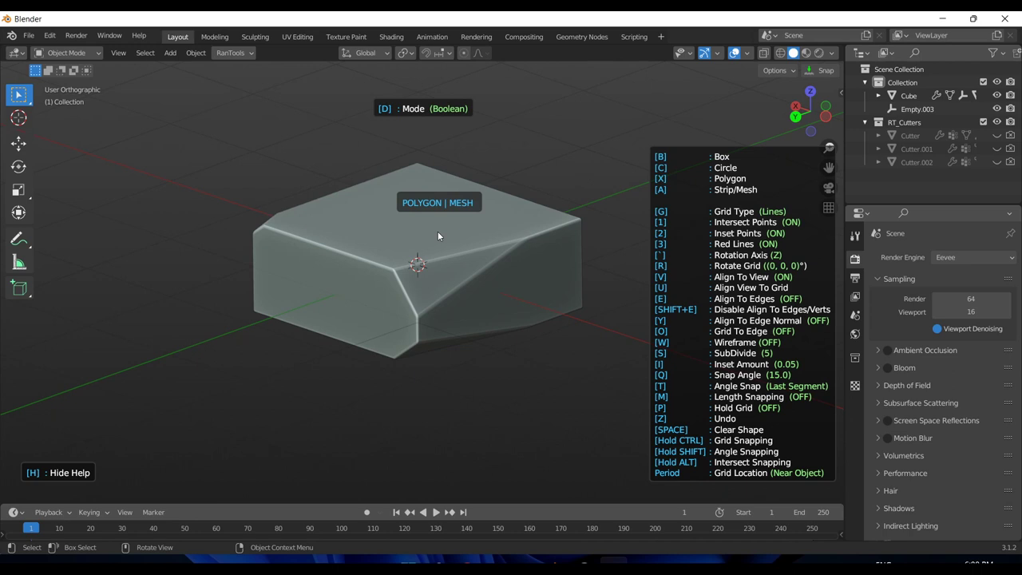
key(Escape)
- Restart the boolean Draw tool in perspective view and turn on Hold Grid with the grid on the block's top face
middle_drag(427, 224, 416, 267)
key(KP_5)
key(q)
click(447, 279)
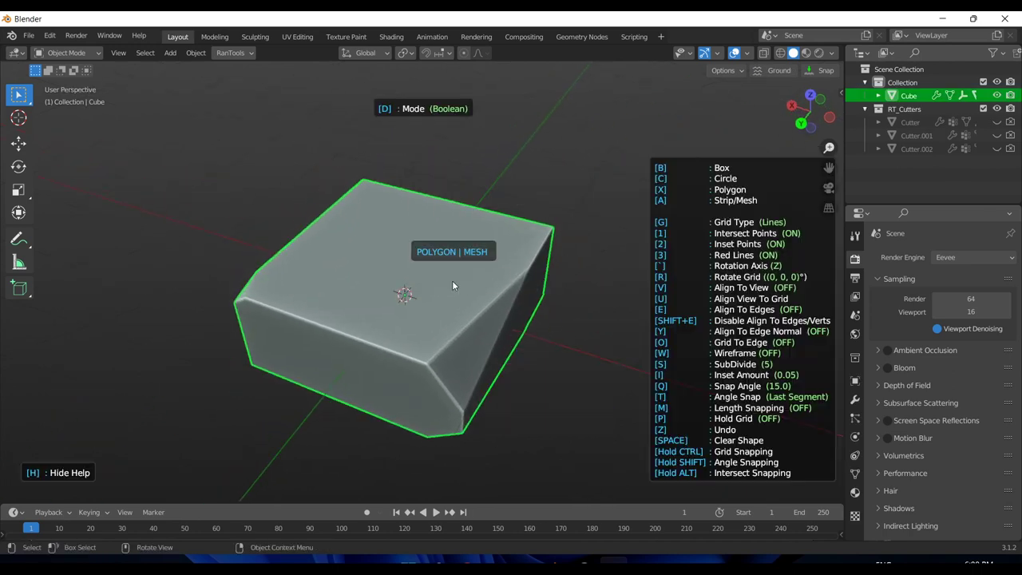
key(p)
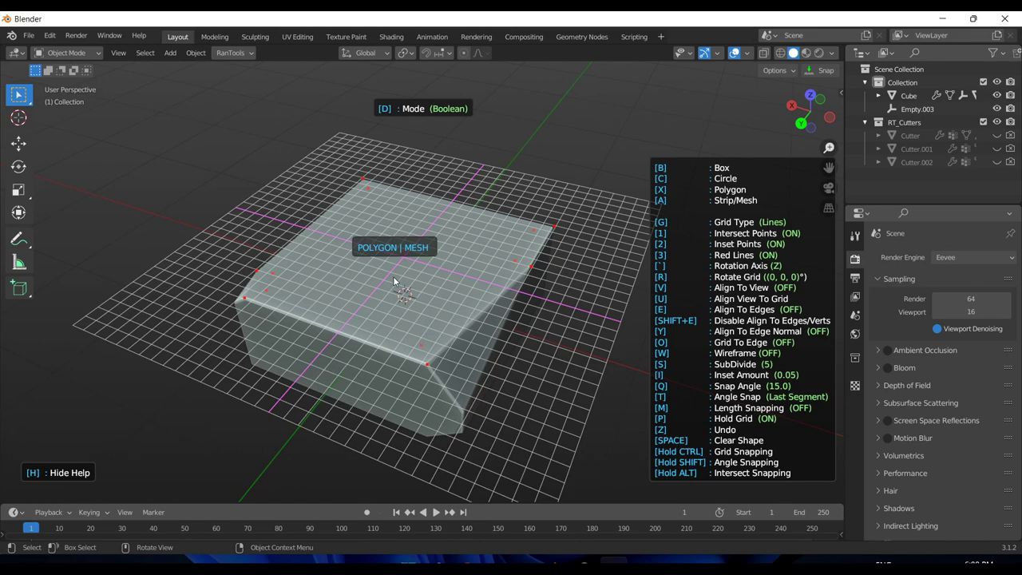
middle_drag(394, 281, 414, 320)
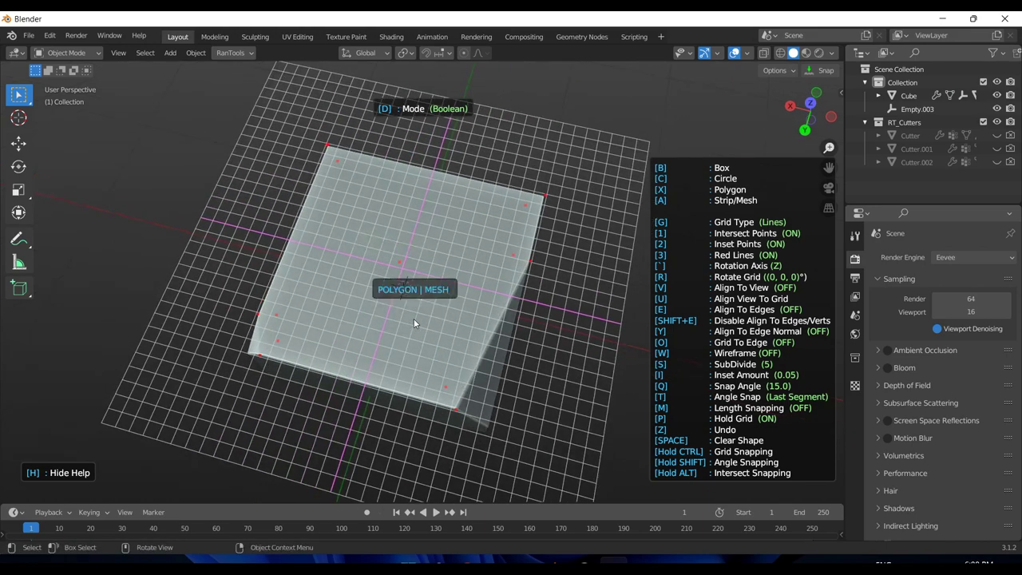
middle_drag(414, 319, 367, 289)
- Try rotating the held drawing grid 45° about the X axis, then leave the Draw tool
key(r)
key(r)
key(r)
key(r)
key(r)
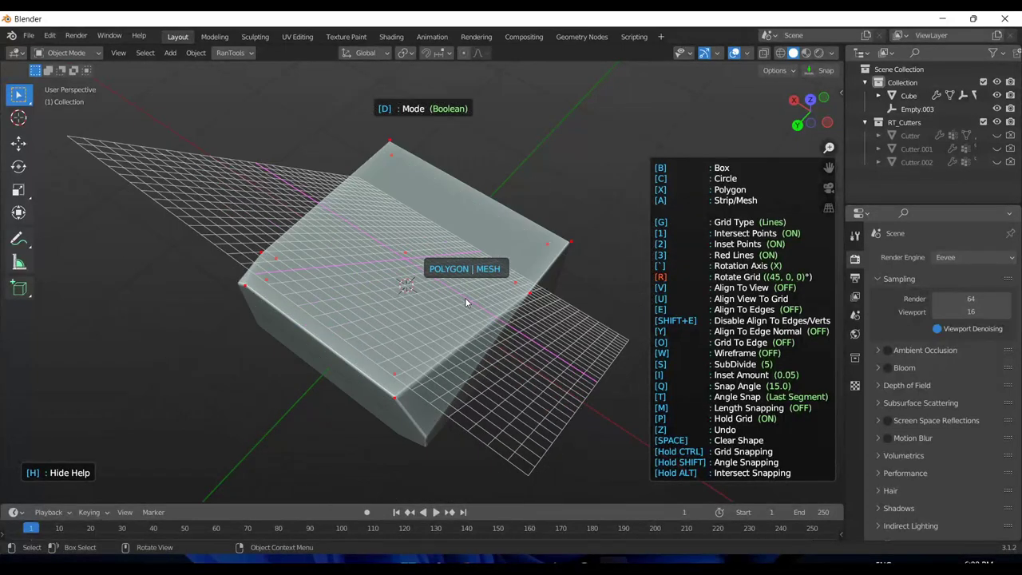
middle_drag(466, 302, 384, 280)
key(r)
key(Escape)
- Cut a rectangular box notch through one side of the block in Difference mode with a thickness of about 0.913
key(d)
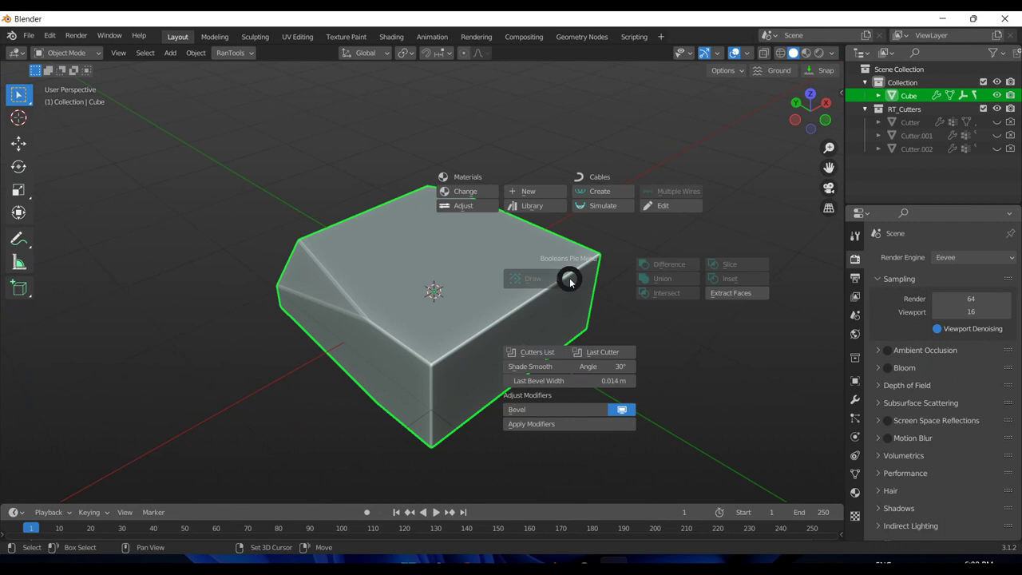
click(463, 279)
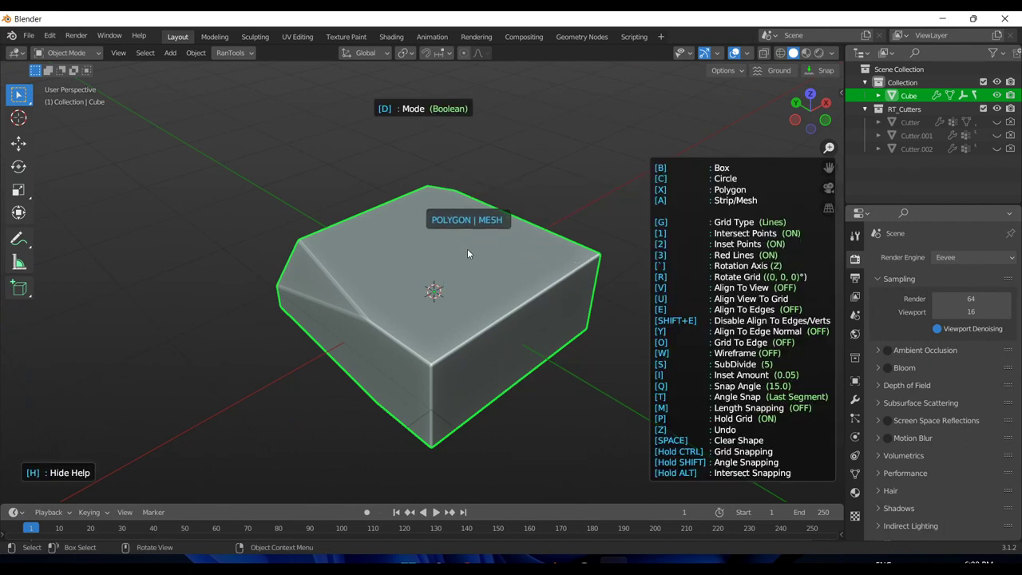
key(b)
drag(471, 240, 512, 365)
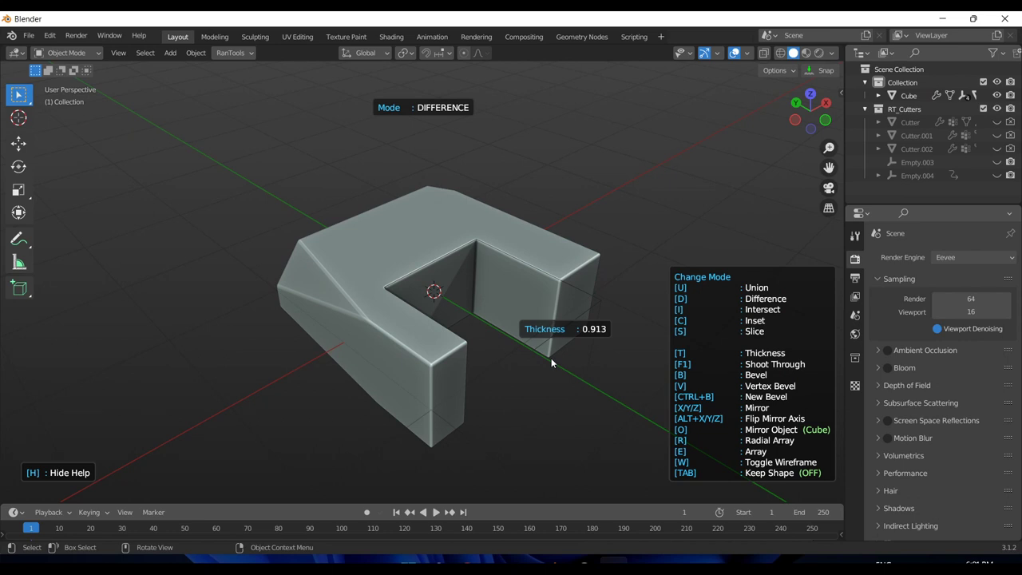
click(551, 358)
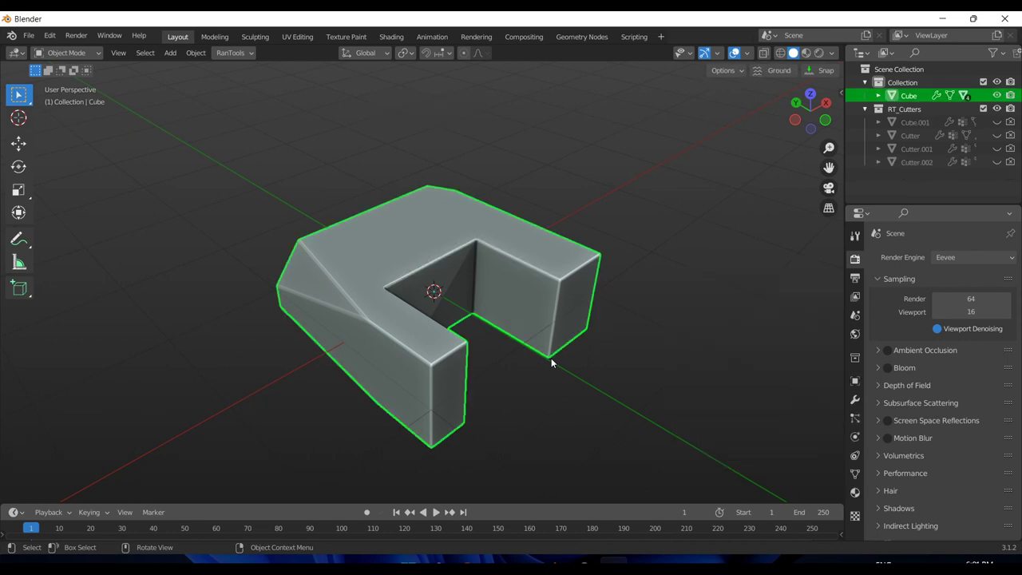
middle_drag(604, 328, 568, 290)
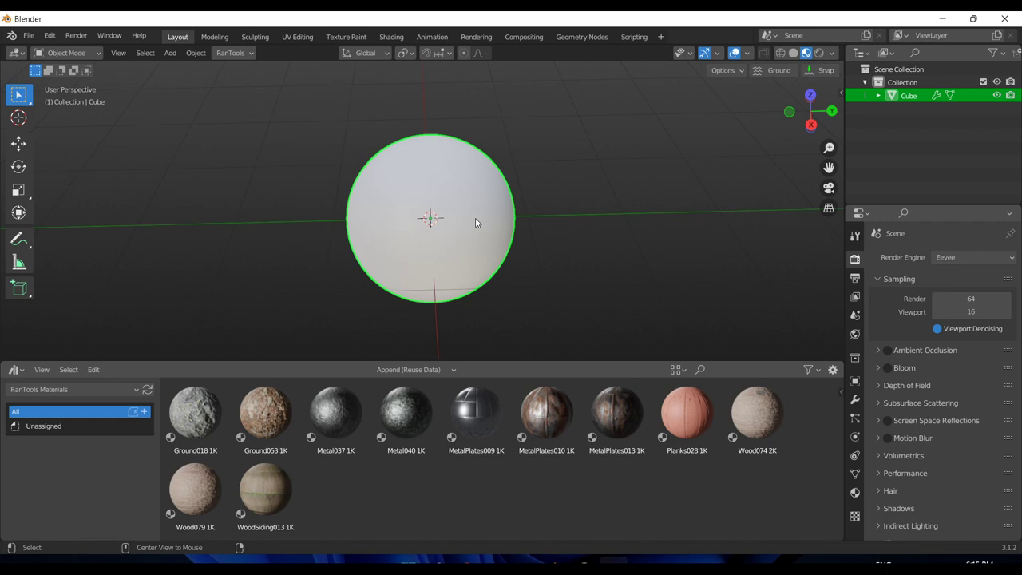
- Search the Material Library for "wood" with the sphere selected
key(alt+m)
click(501, 247)
text(wood)
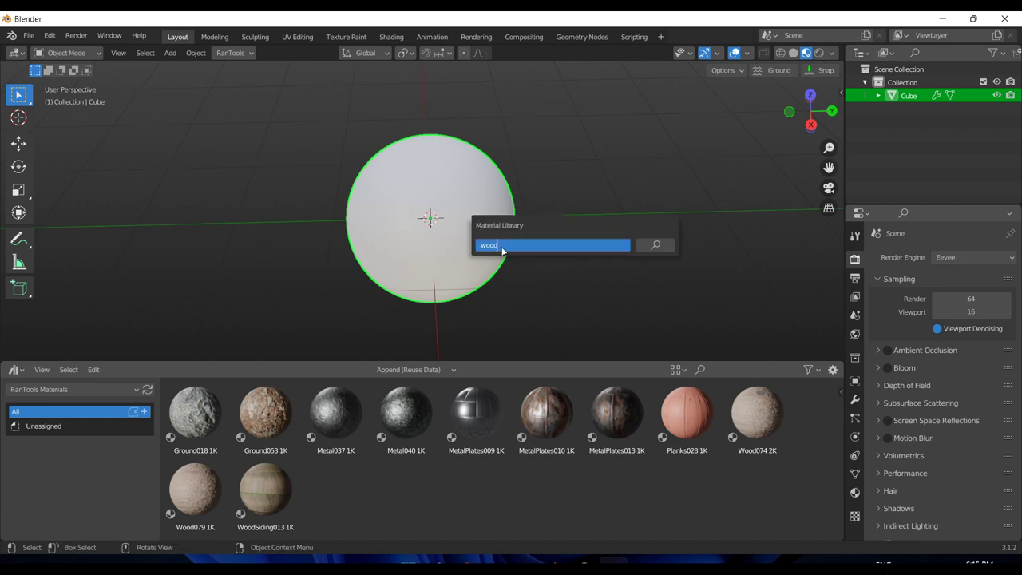
key(Return)
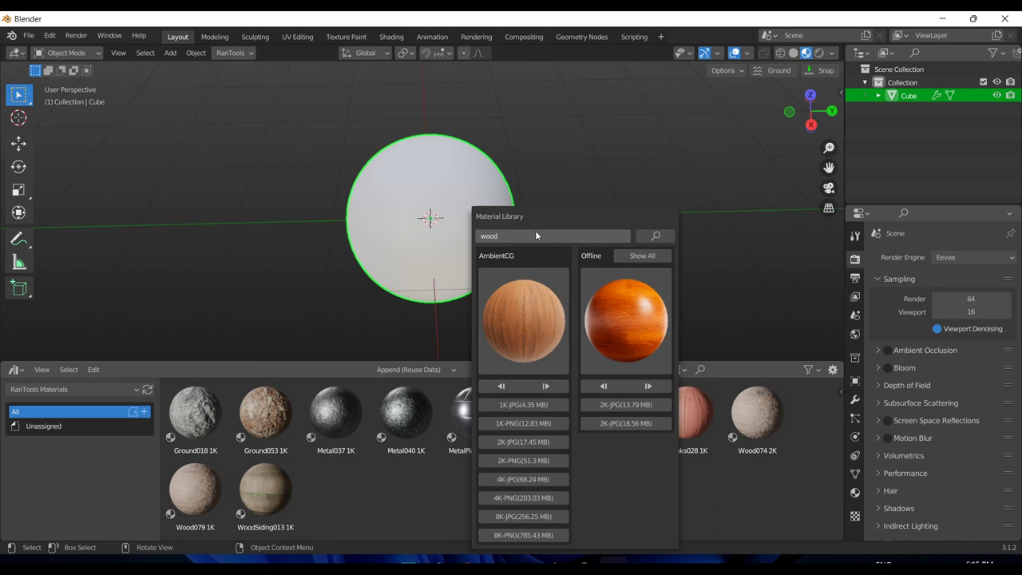
- Choose the Wood078 material from AmbientCG and download its 1K-JPG version onto the sphere, marking it as an asset
click(526, 303)
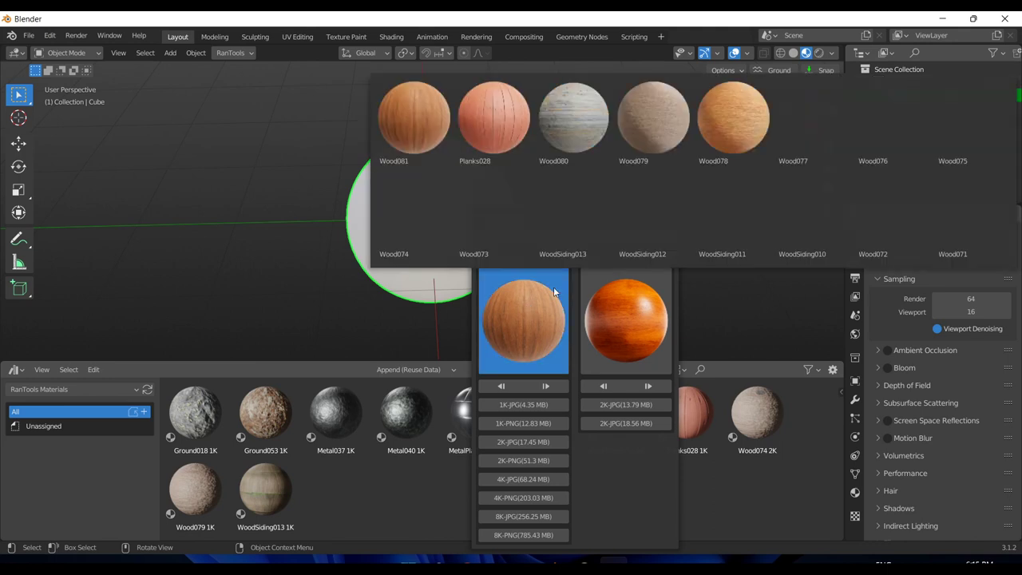
click(703, 124)
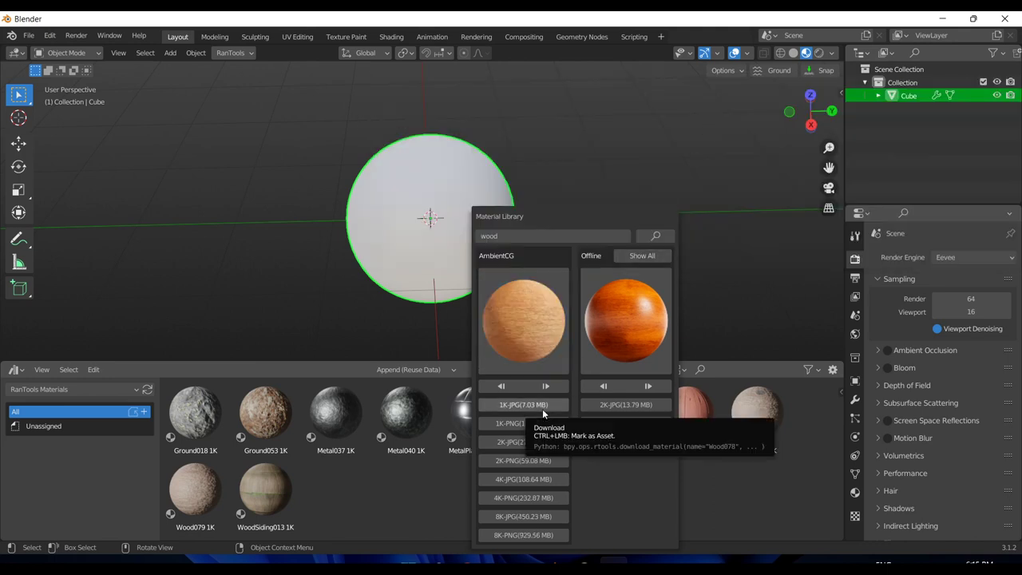
key(ctrl)
ctrl+click(543, 407)
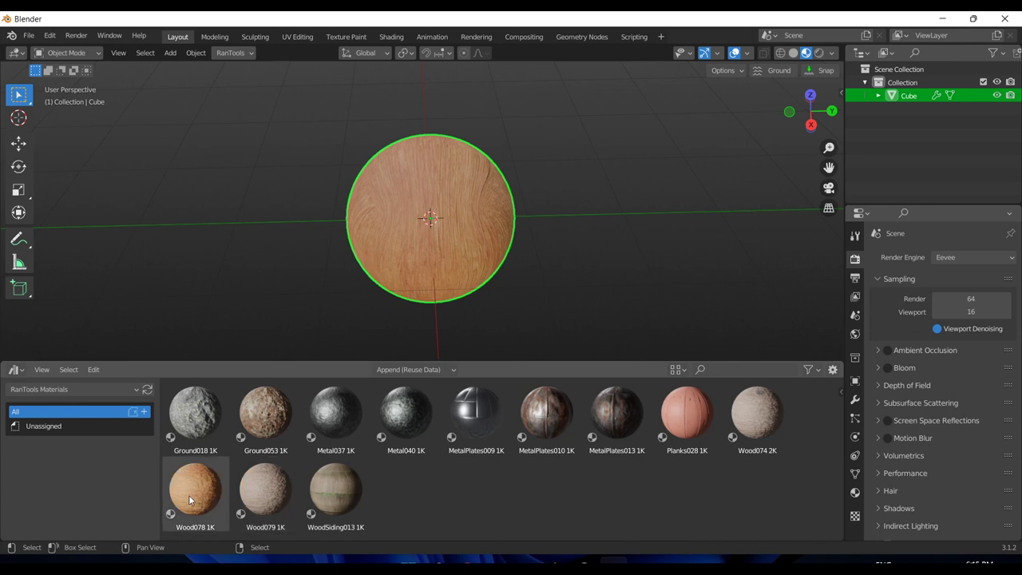
middle_drag(539, 237, 550, 233)
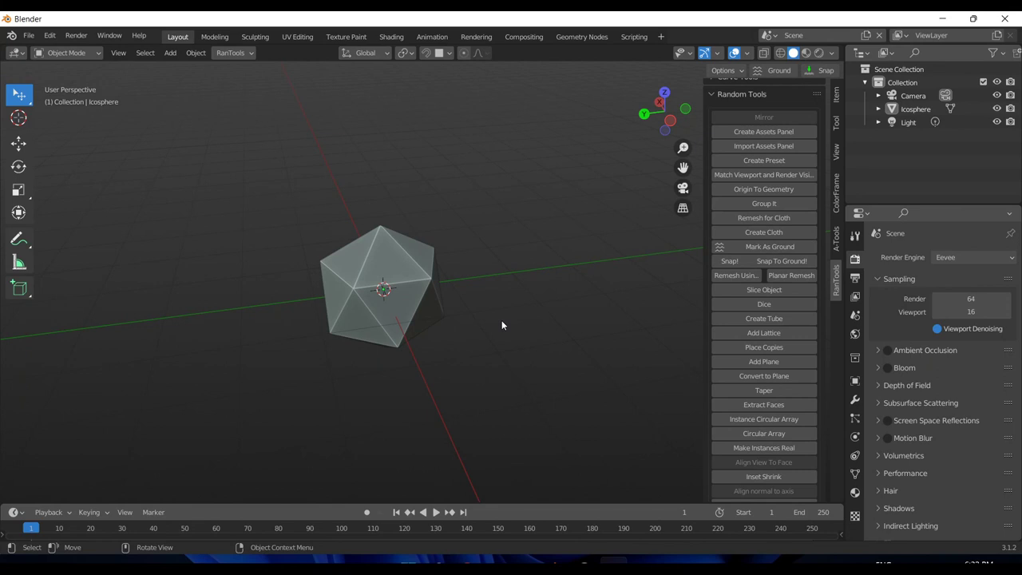
- Remesh the icosphere's selected faces for cloth as a separate object with remesh scale 82, Remesh Faces Individually, Precise and Dice Remesh
key(Tab)
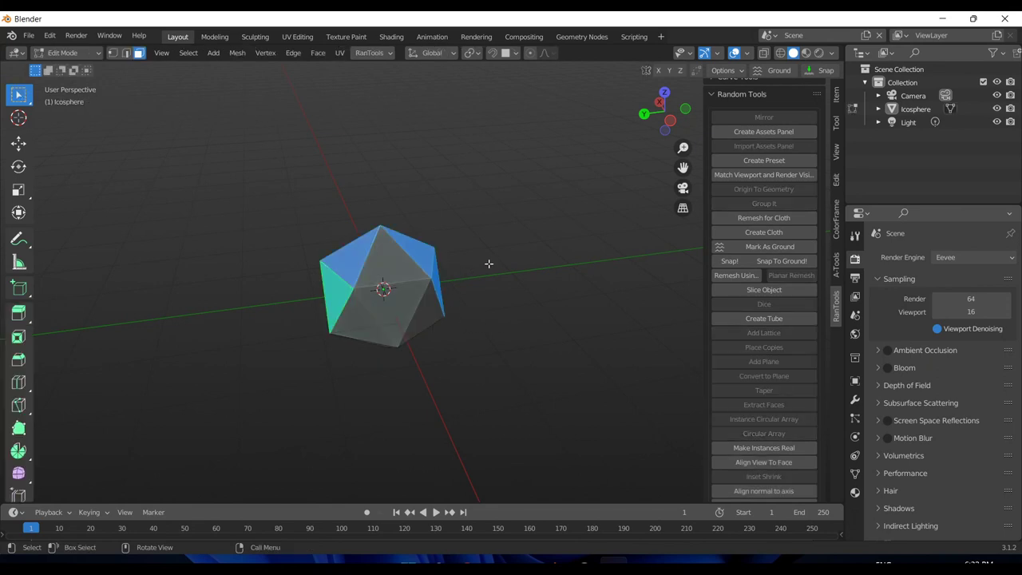
middle_drag(488, 262, 464, 289)
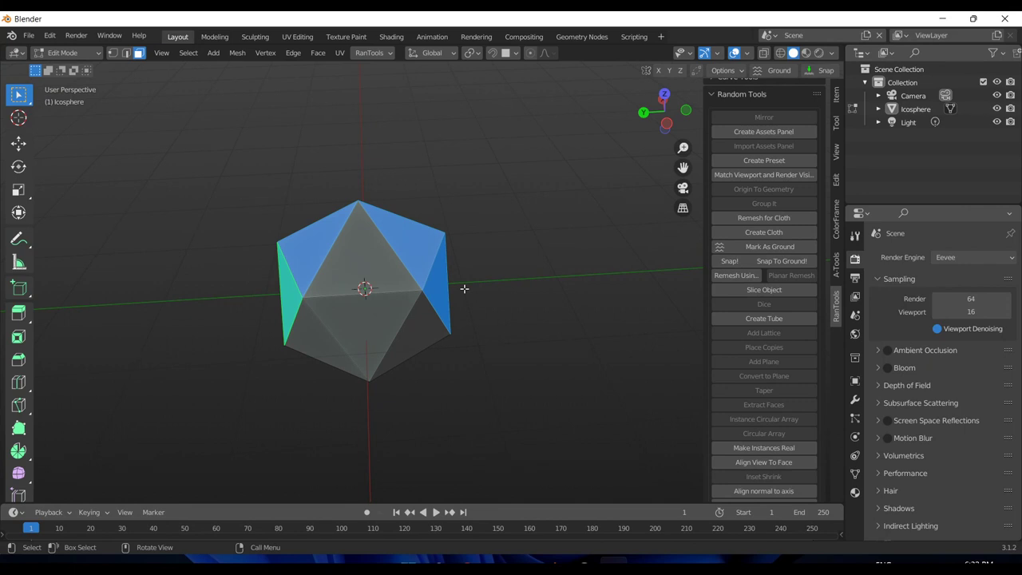
middle_drag(393, 281, 419, 282)
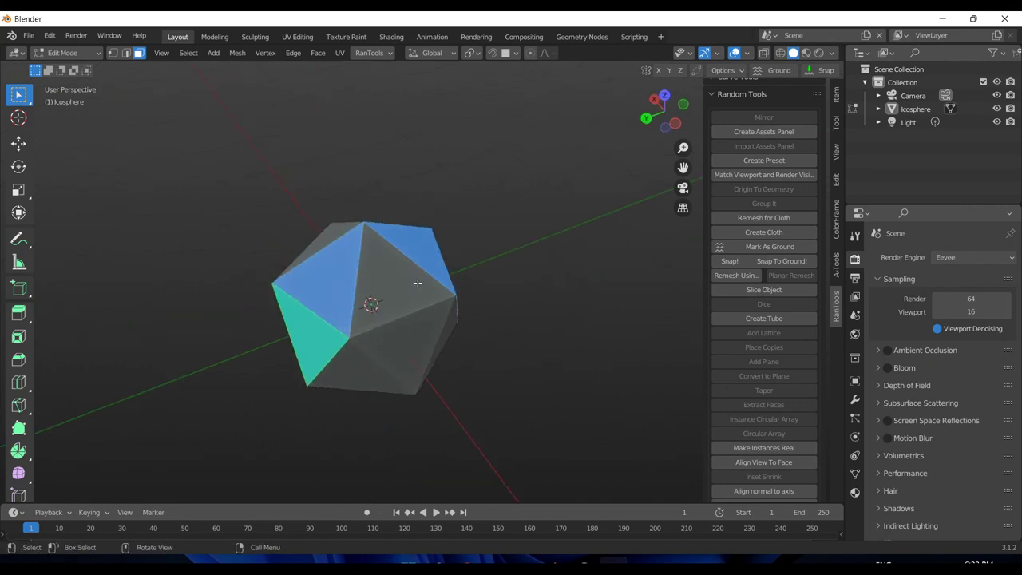
scroll(367, 293, up, 4)
middle_drag(390, 222, 281, 223)
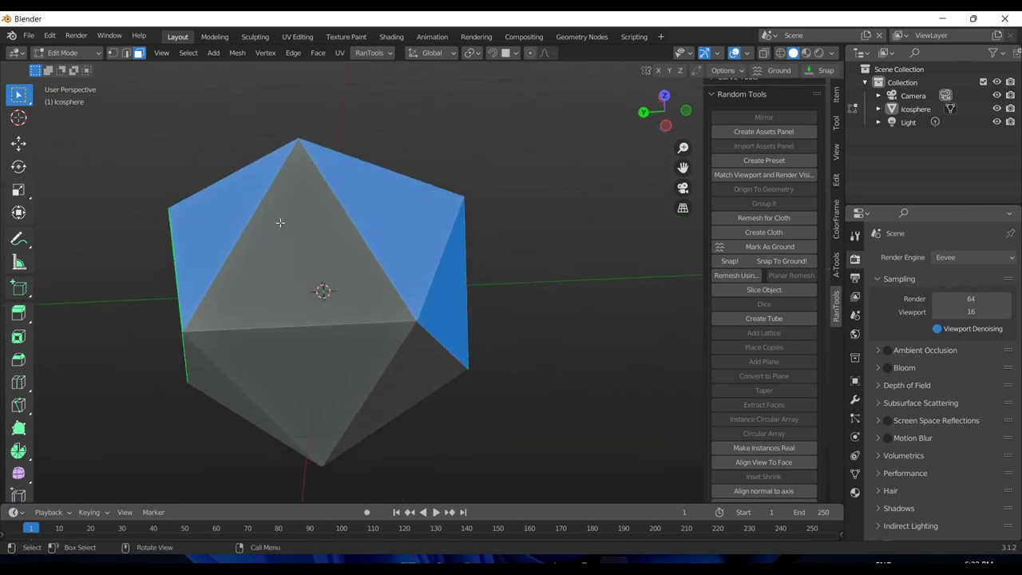
click(747, 220)
drag(730, 230, 612, 241)
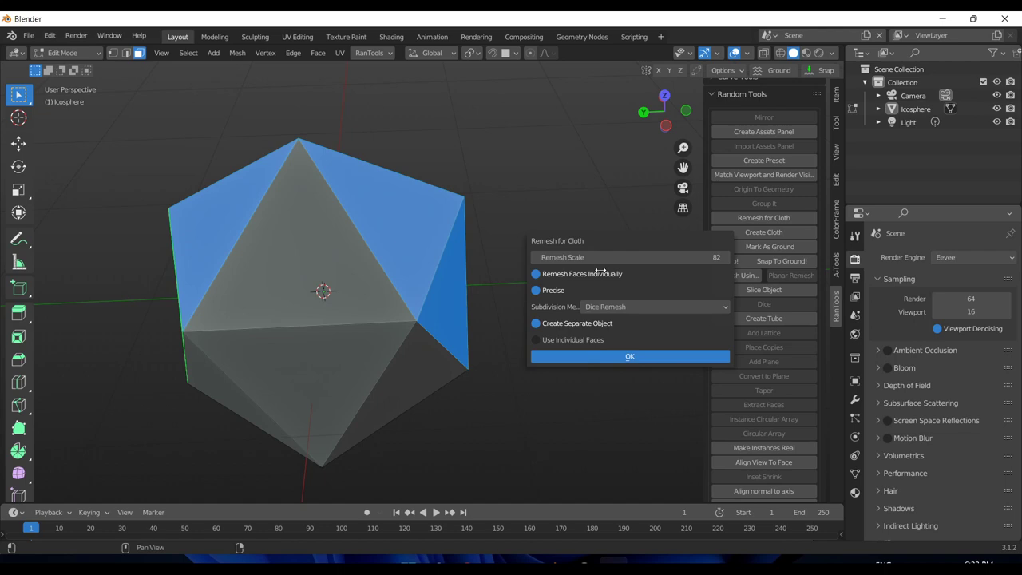
click(630, 356)
middle_drag(505, 286, 433, 295)
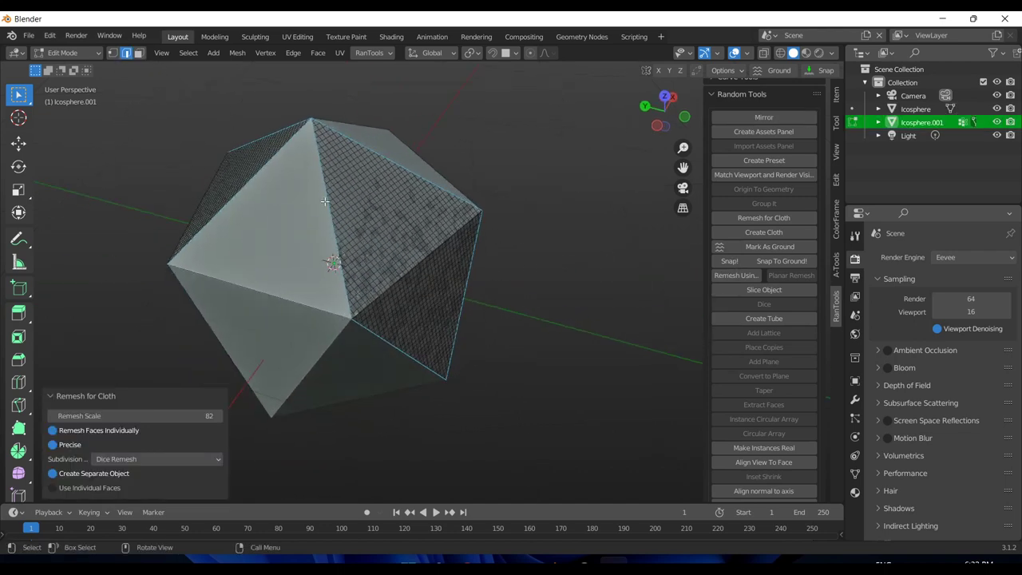
- Create cloth from the remeshed faces and stop the simulation at frame 14
click(778, 232)
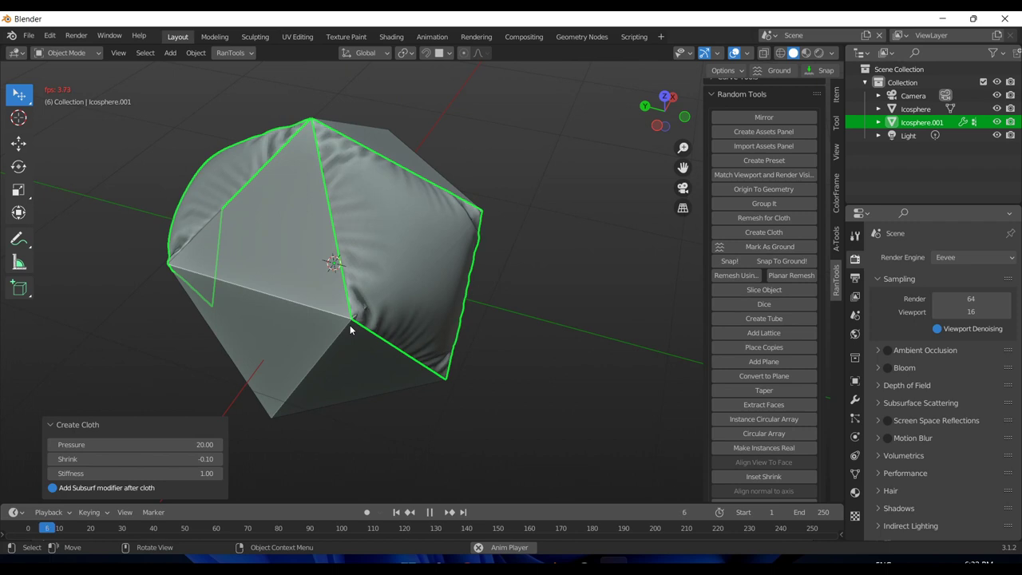
middle_drag(423, 241, 461, 231)
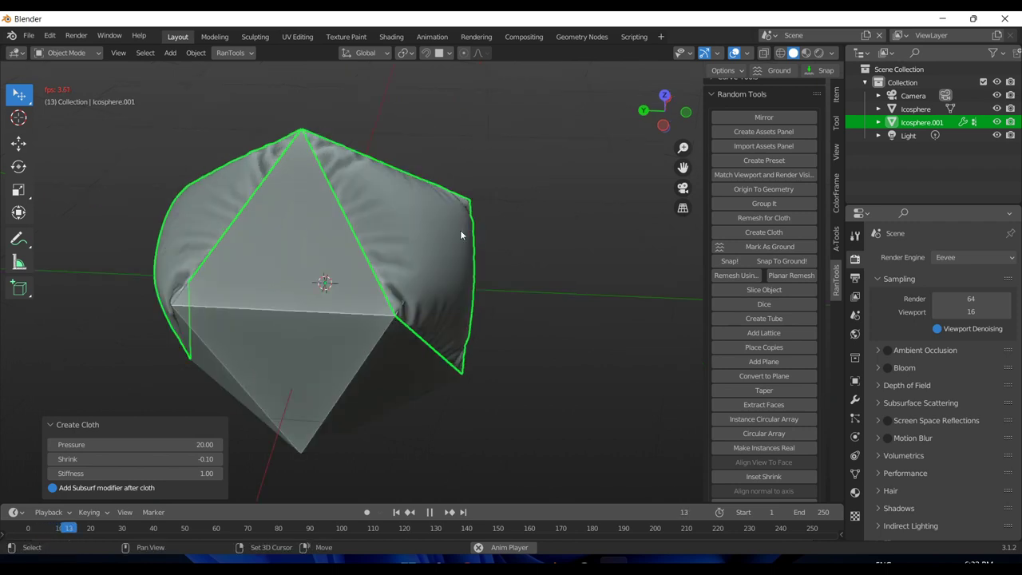
key(space)
- Apply the modifiers of the inflated cloth object and inspect its wrinkles up close
key(shift+w)
click(410, 344)
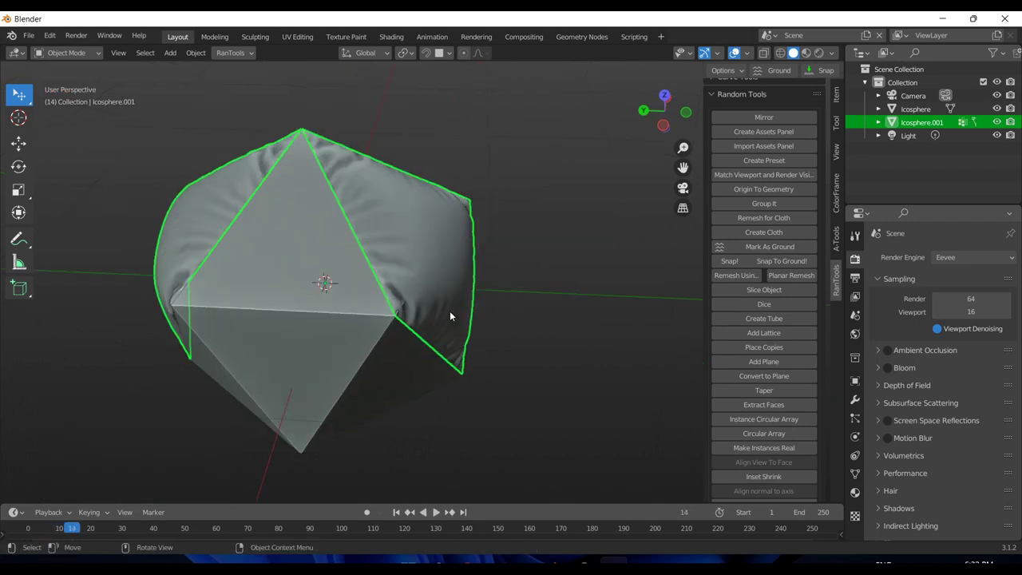
middle_drag(449, 310, 600, 94)
scroll(365, 231, up, 4)
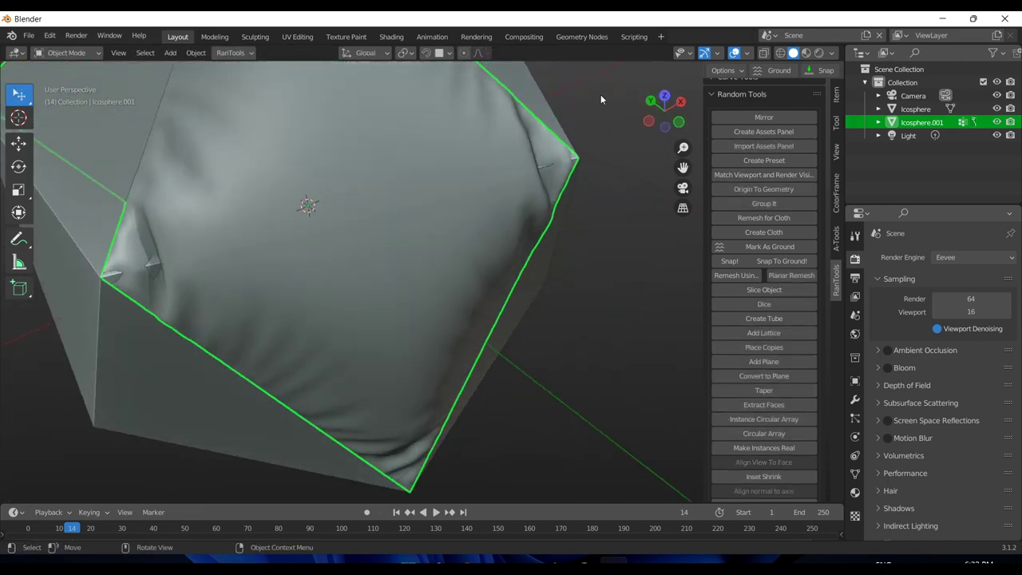
- Switch to the scene Scene.001
click(768, 35)
click(796, 68)
scroll(396, 251, down, 5)
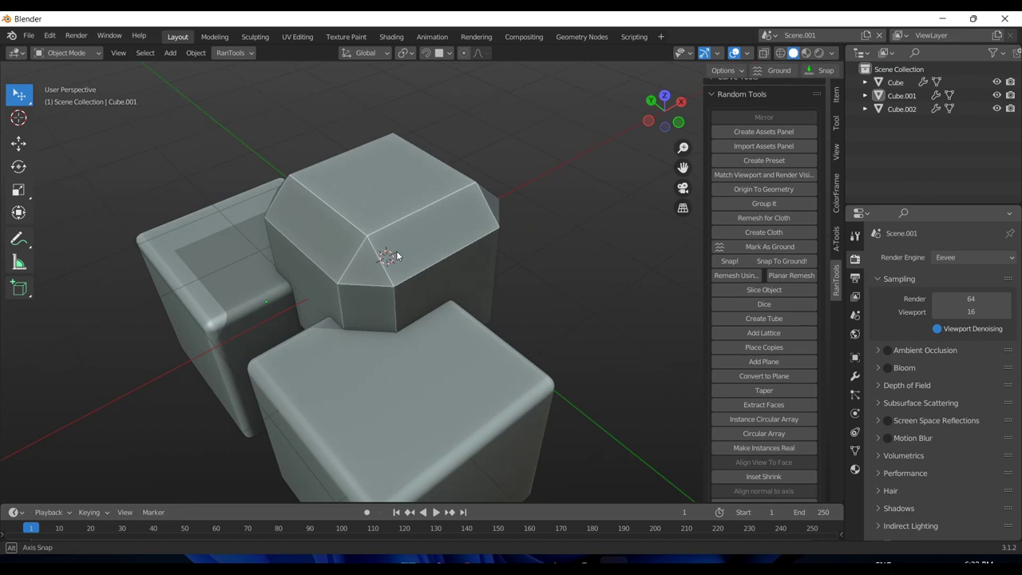
- Create a hanging cable between two points on the side face of the chamfered cube
middle_drag(396, 251, 237, 297)
key(alt+c)
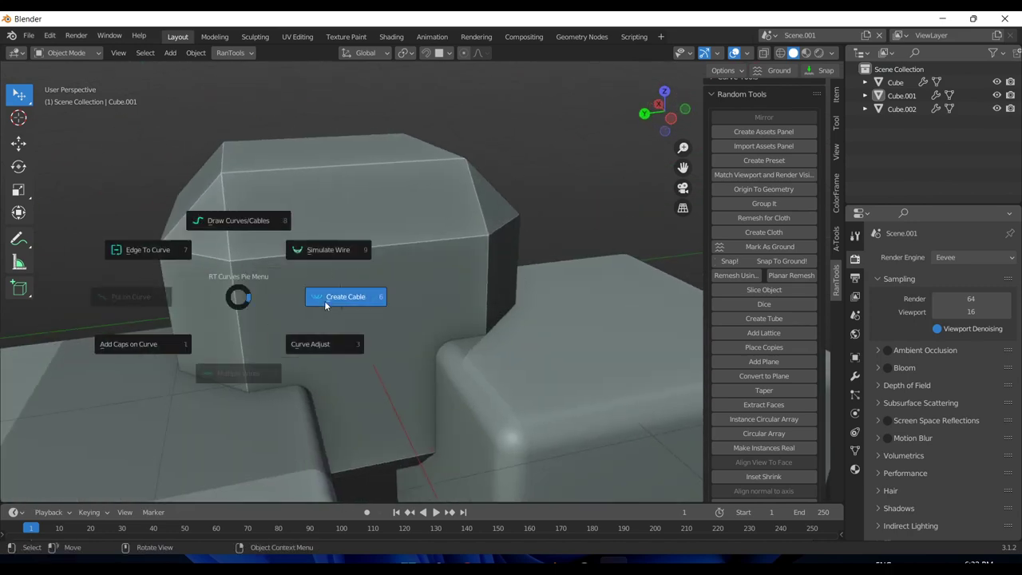
click(324, 302)
click(476, 255)
click(261, 338)
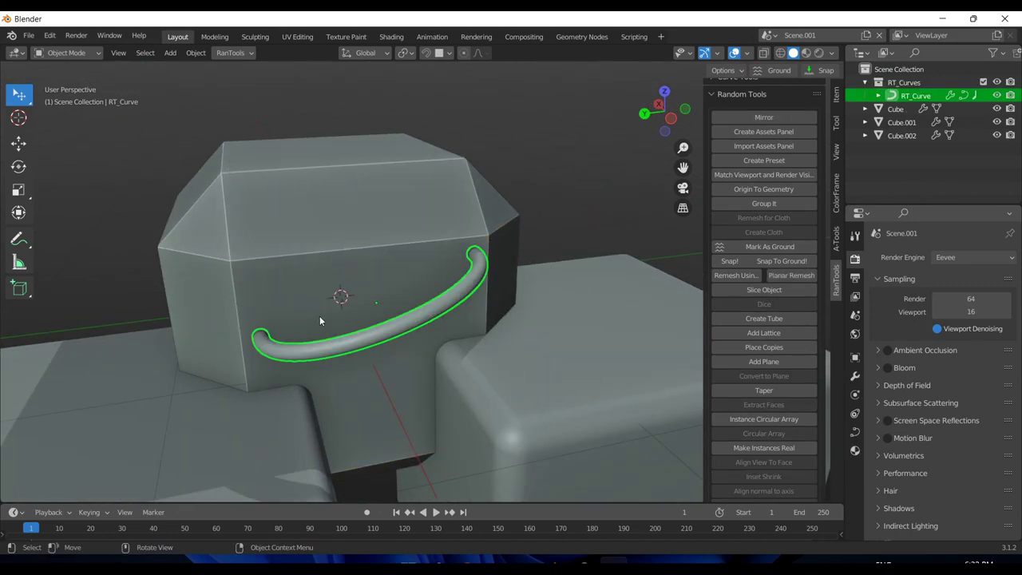
- Turn the cable into multiple wires with a count of 3, wire type Radial and tension 0.6
key(shift+c)
click(383, 352)
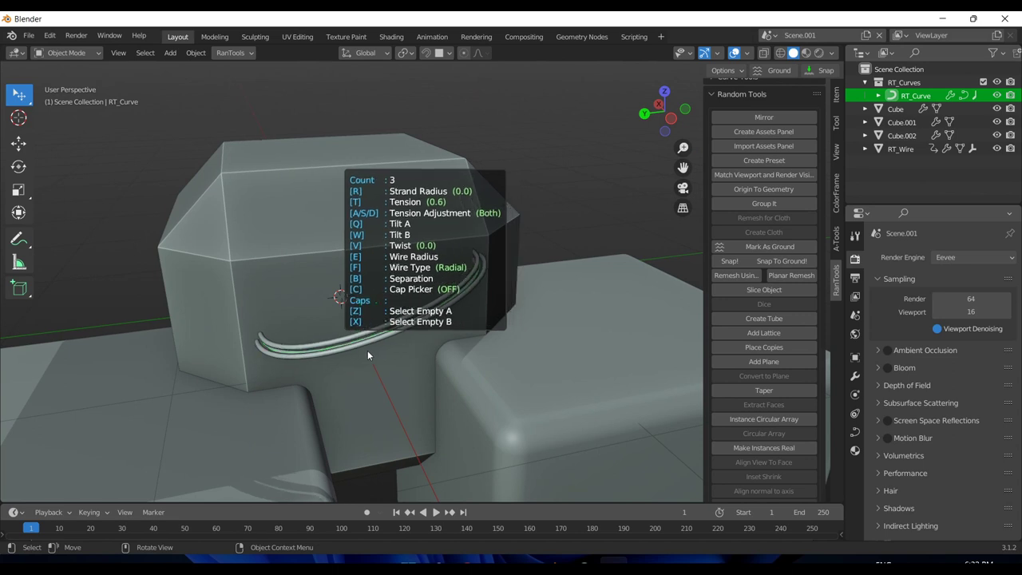
click(5, 322)
click(383, 331)
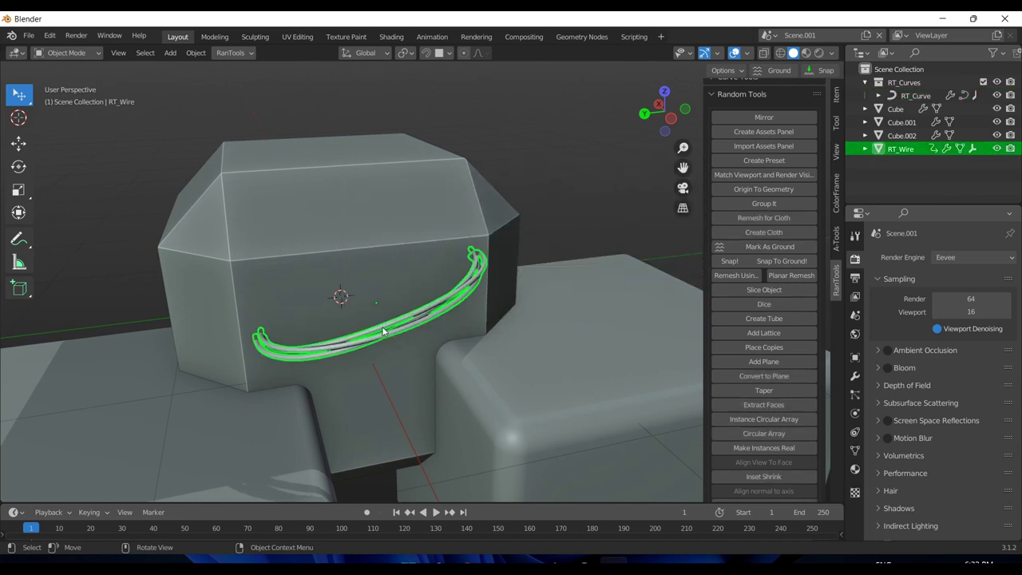
- Reselect the wire bundle on the chamfered cube's side face
click(424, 274)
click(444, 418)
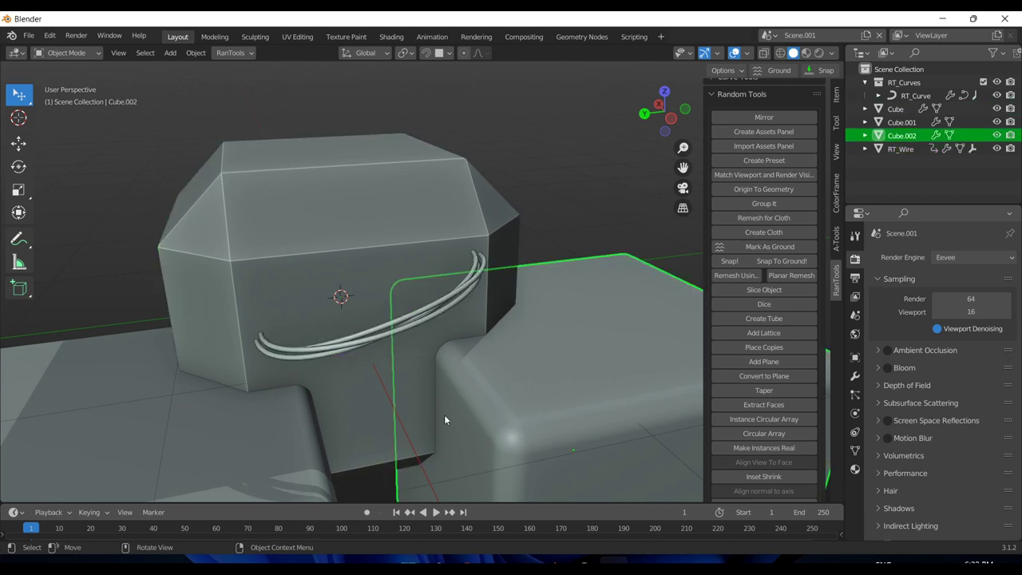
click(371, 342)
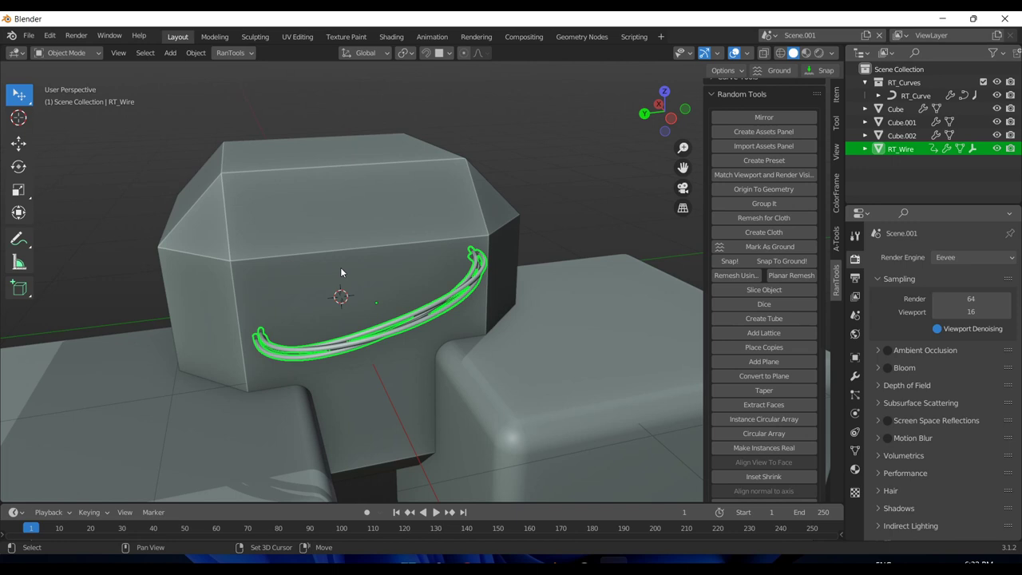
- Simulate the wire bundle on the chamfered cube so it sags and collides with the blocks, then confirm the result
key(shift+c)
click(448, 222)
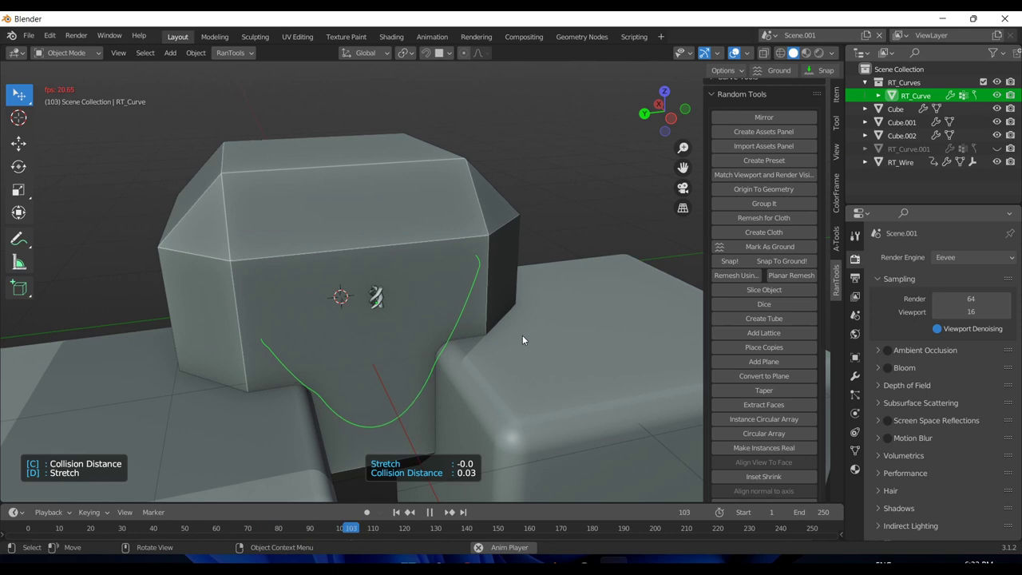
click(547, 290)
middle_drag(546, 295, 497, 303)
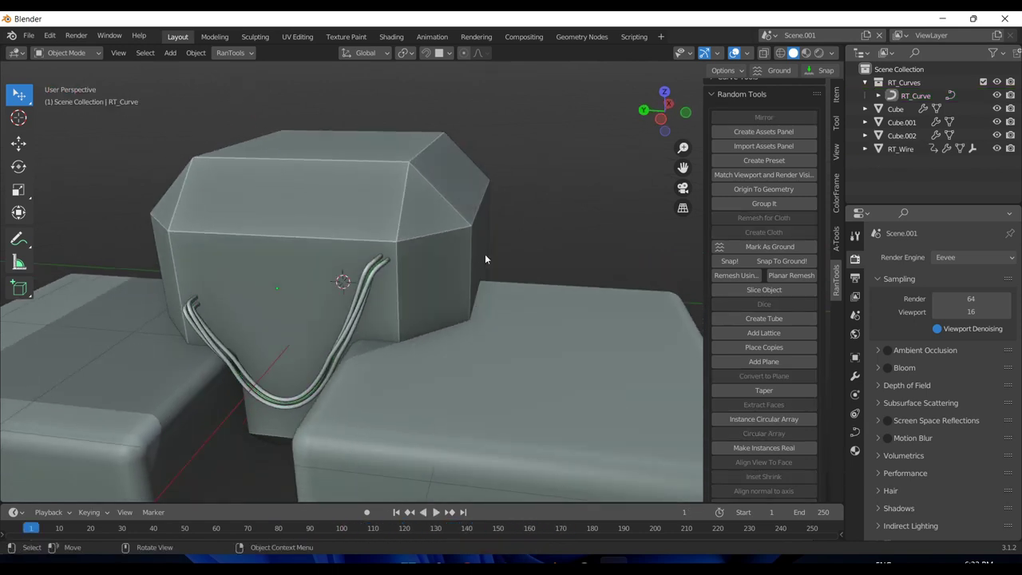
middle_drag(485, 254, 587, 268)
click(423, 289)
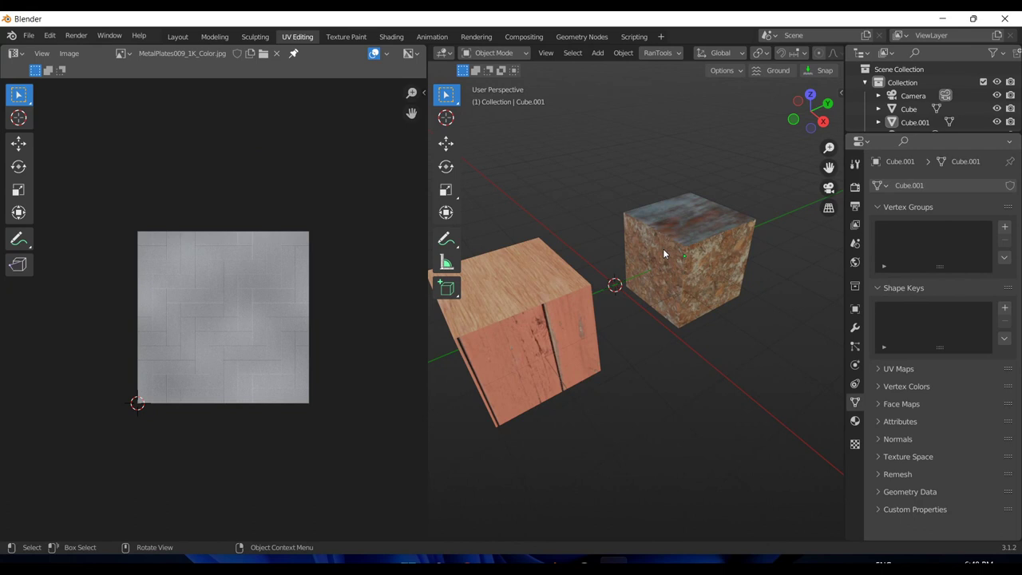
- Bake an ID map of the wooden cube with 1 sample at 1024 resolution
click(523, 286)
shift+middle_drag(524, 283, 539, 278)
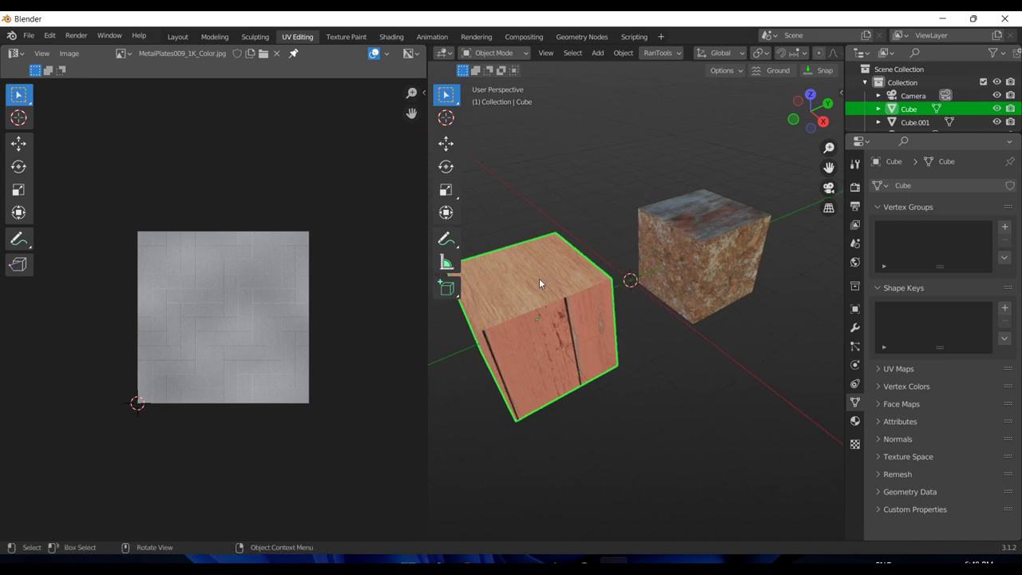
key(alt+o)
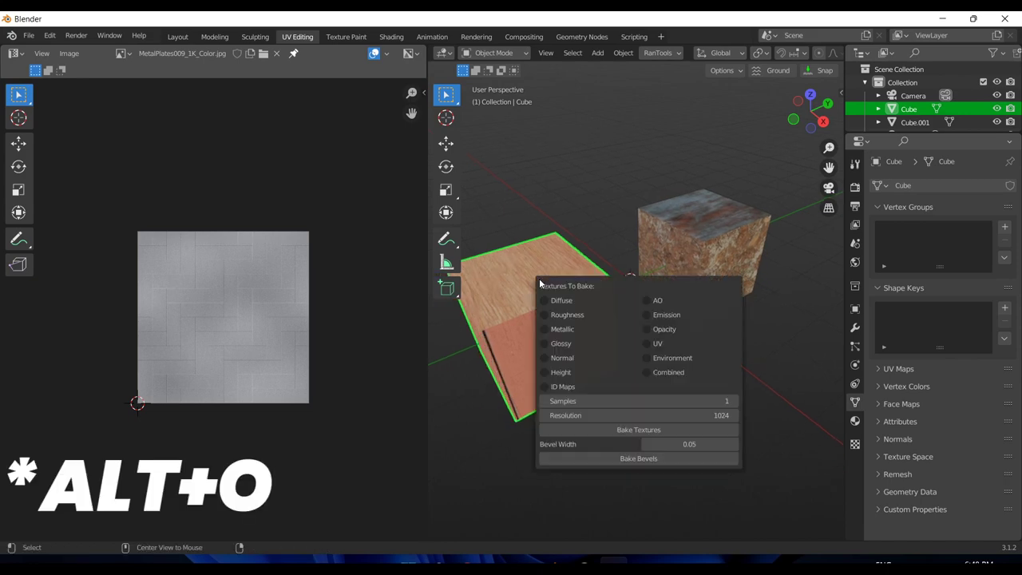
click(547, 390)
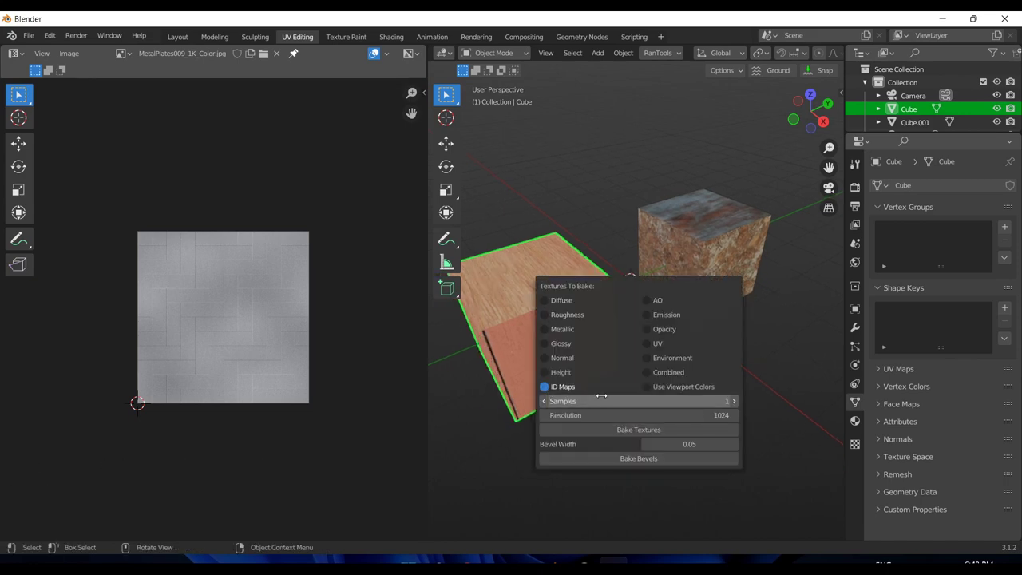
click(649, 432)
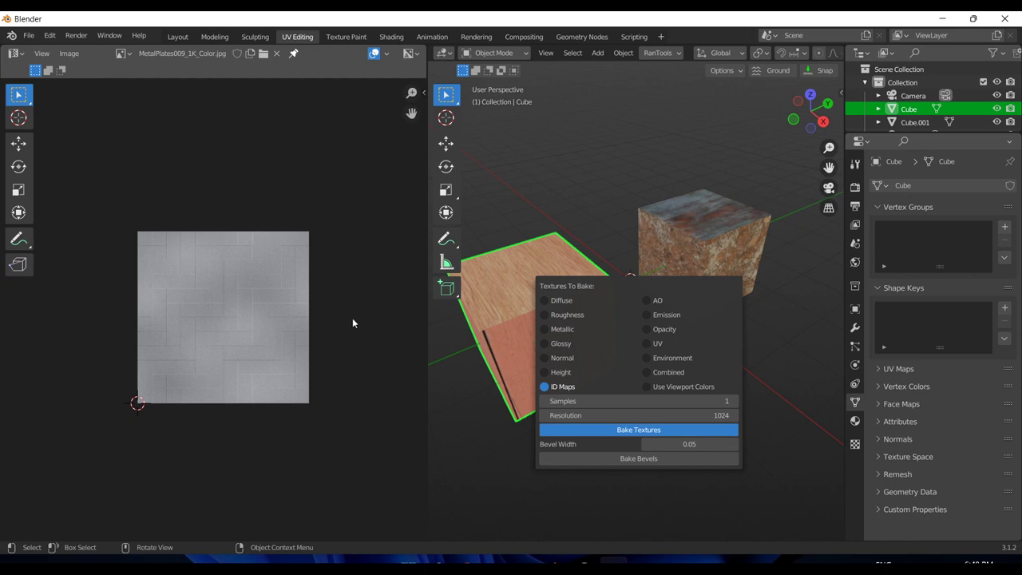
scroll(256, 319, up, 3)
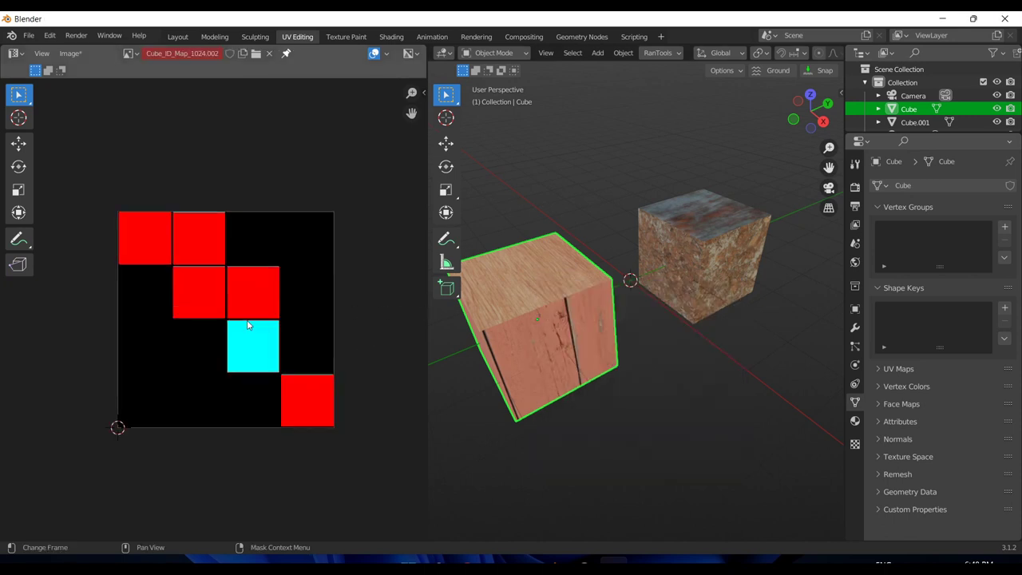
- Bake the diffuse textures of the wooden and rusty cubes into a single image, with ID Maps off, 1 sample and 1024 resolution
scroll(578, 276, down, 2)
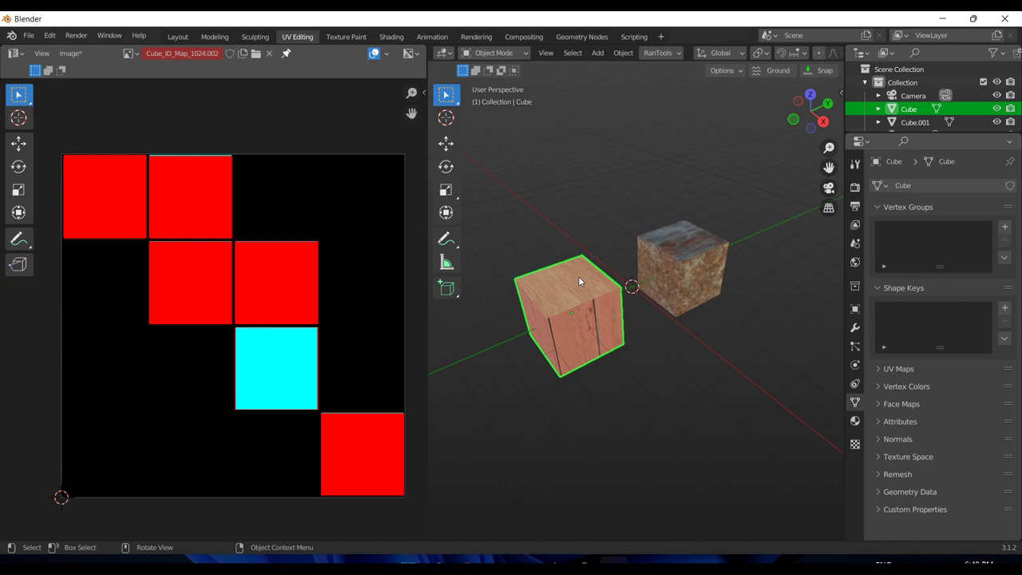
shift+click(687, 258)
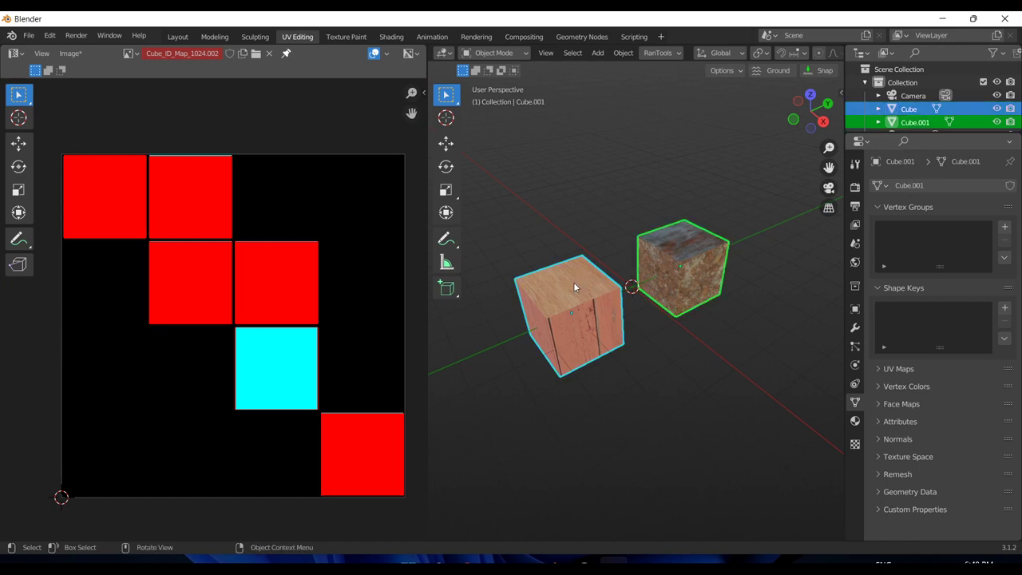
key(alt+b)
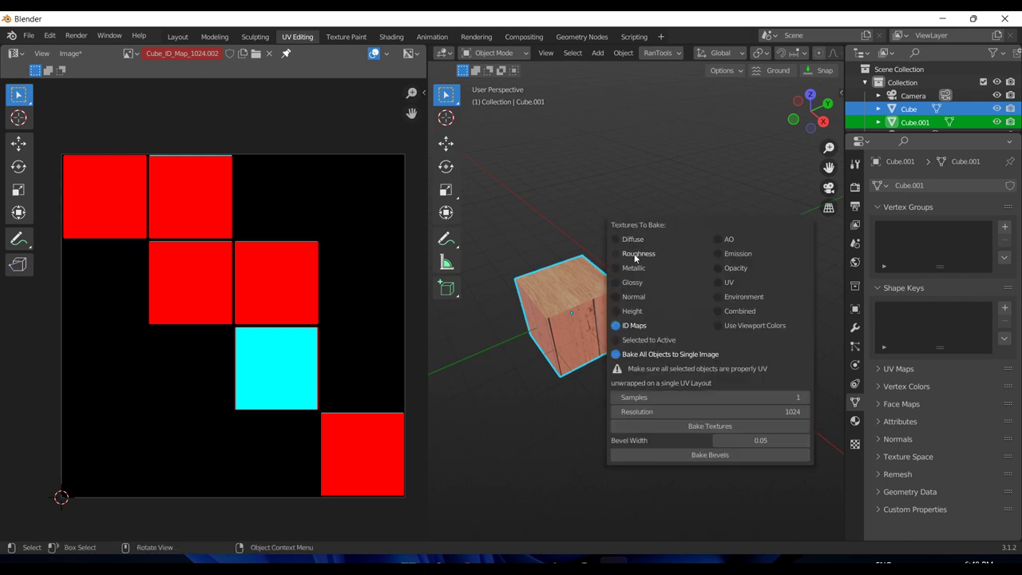
click(630, 253)
click(631, 238)
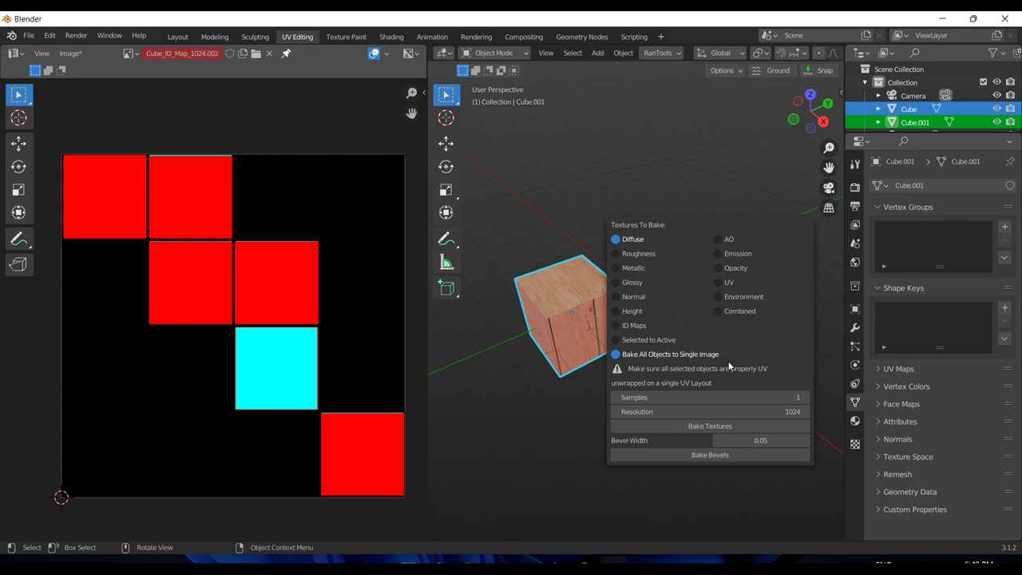
click(719, 428)
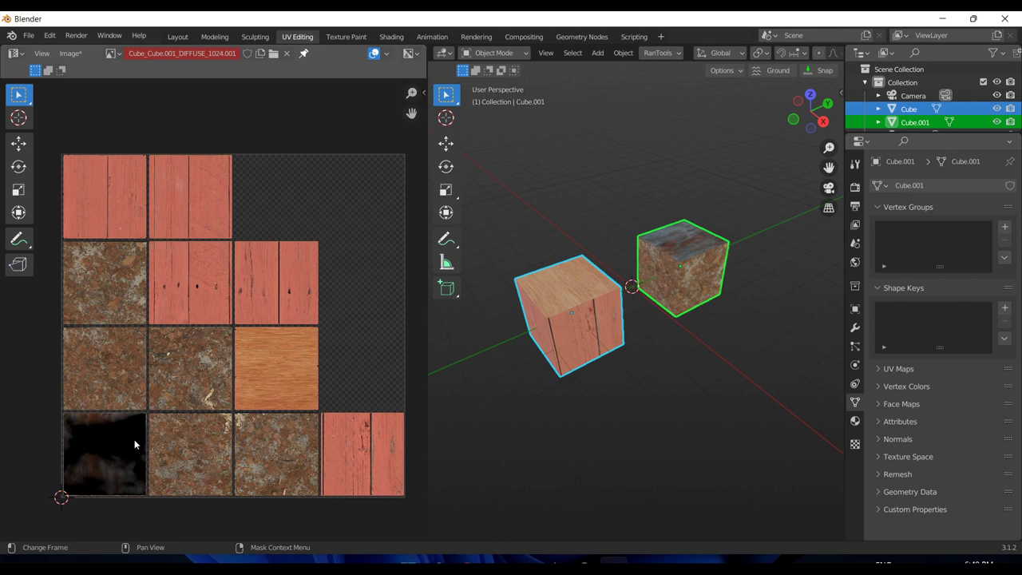
scroll(213, 301, down, 3)
scroll(214, 301, up, 3)
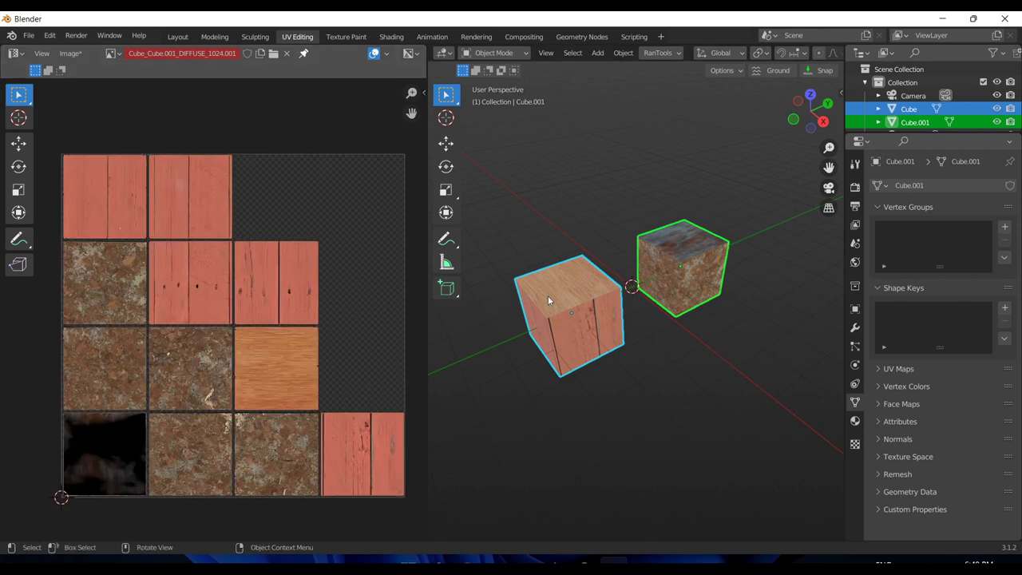
- Examine both cubes' shared UV layout over the baked diffuse image in Edit Mode, then return to Object Mode and deselect them
key(Tab)
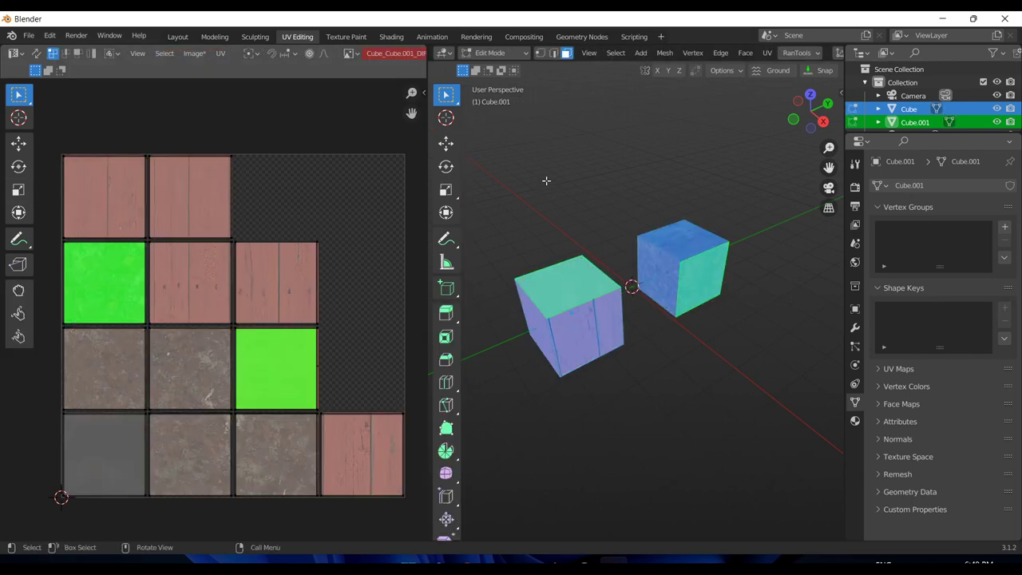
key(Tab)
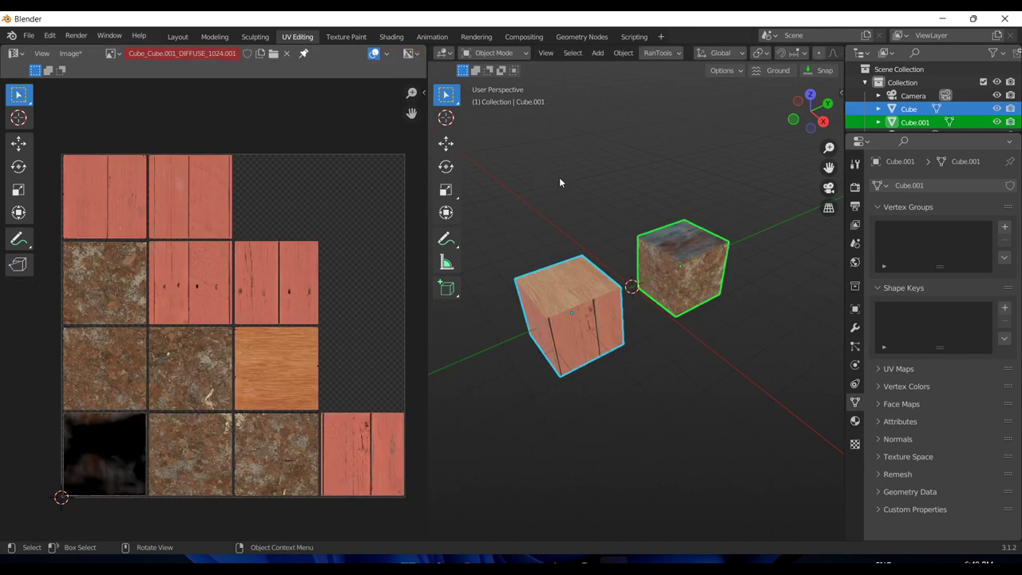
click(559, 180)
middle_drag(571, 202, 580, 252)
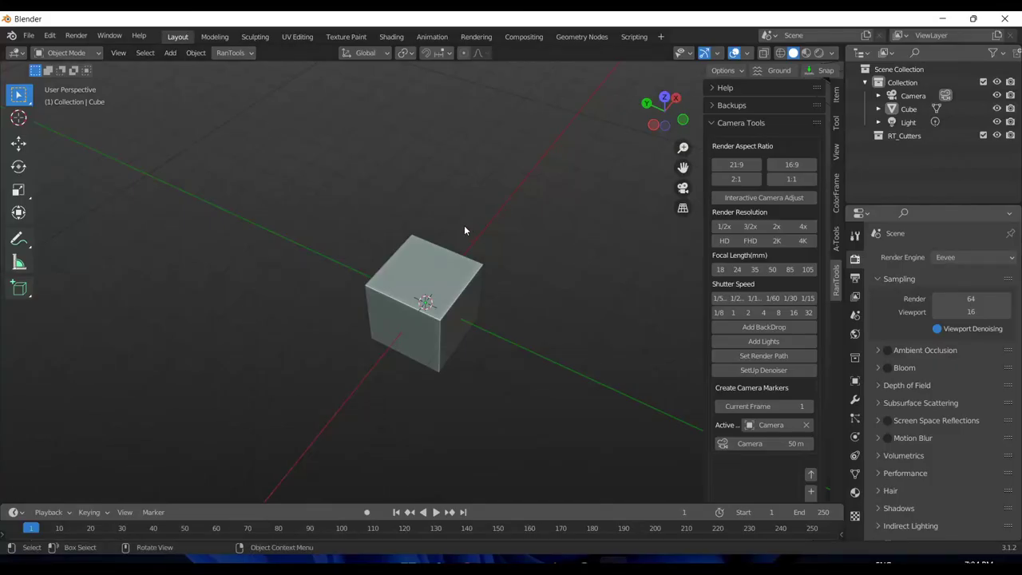
- Set the interface language to Japanese in the preferences and close them
click(50, 36)
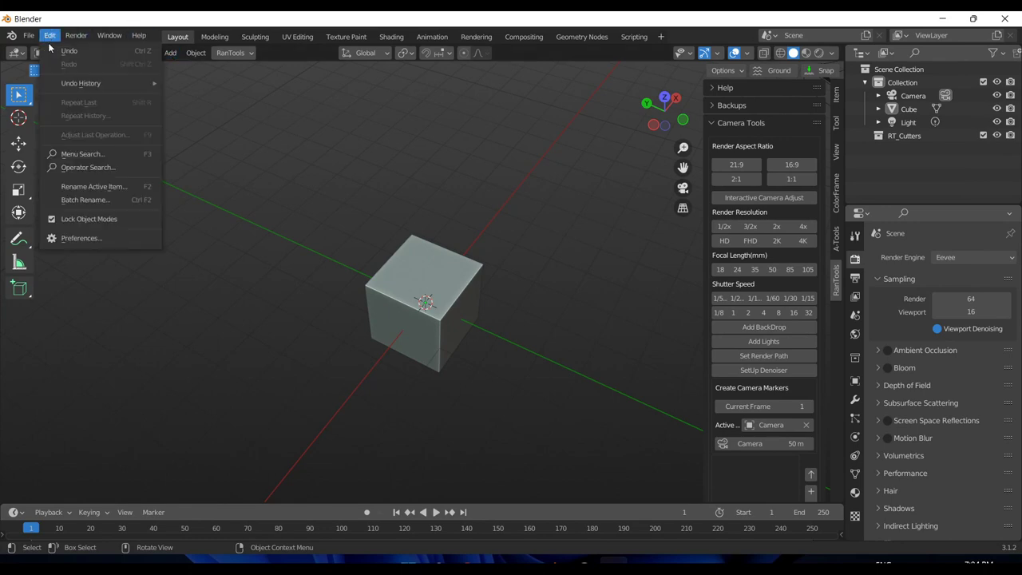
click(98, 244)
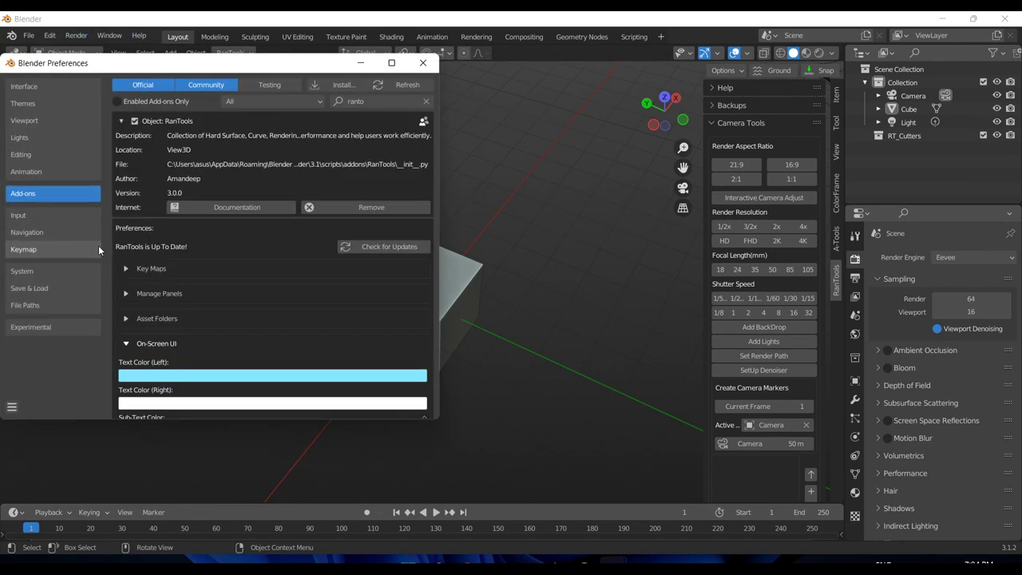
click(32, 86)
click(294, 352)
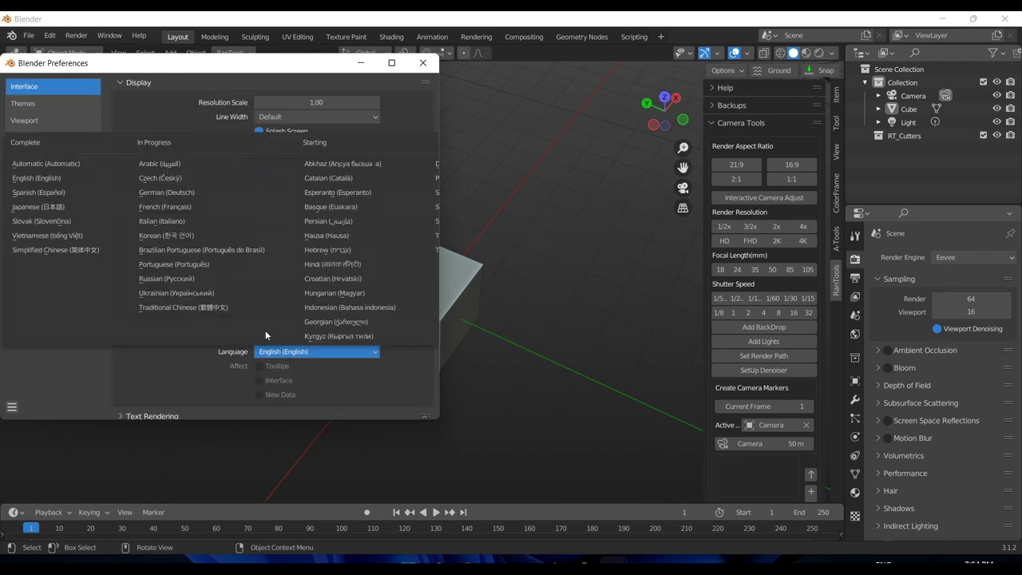
click(83, 204)
click(423, 63)
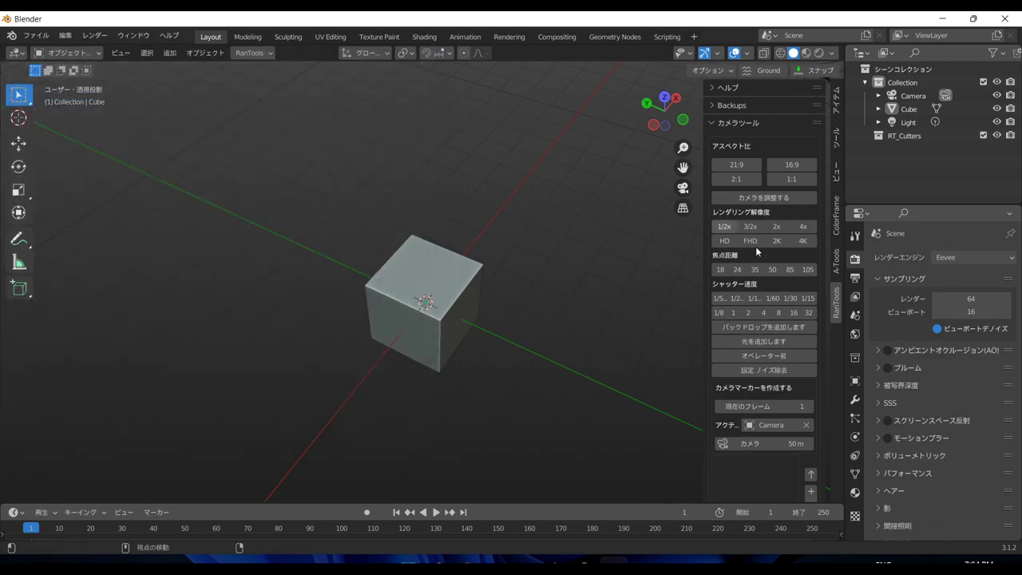
- Cut a box-shaped notch into the upper corner of the cube with the P-Cutter in Boolean mode
scroll(783, 190, down, 1)
scroll(783, 191, down, 11)
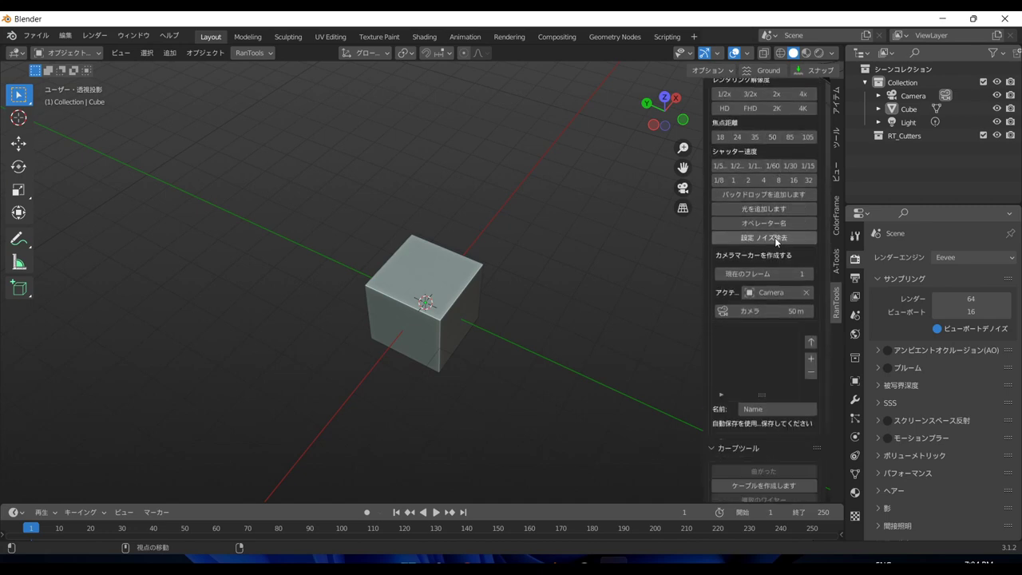
key(shift+q)
click(404, 269)
click(423, 279)
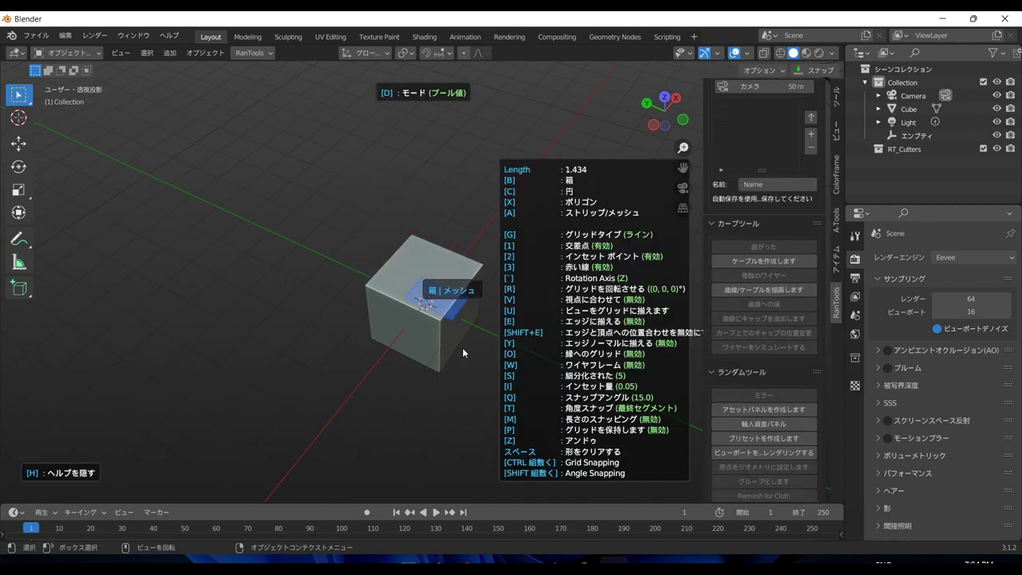
click(464, 348)
click(504, 364)
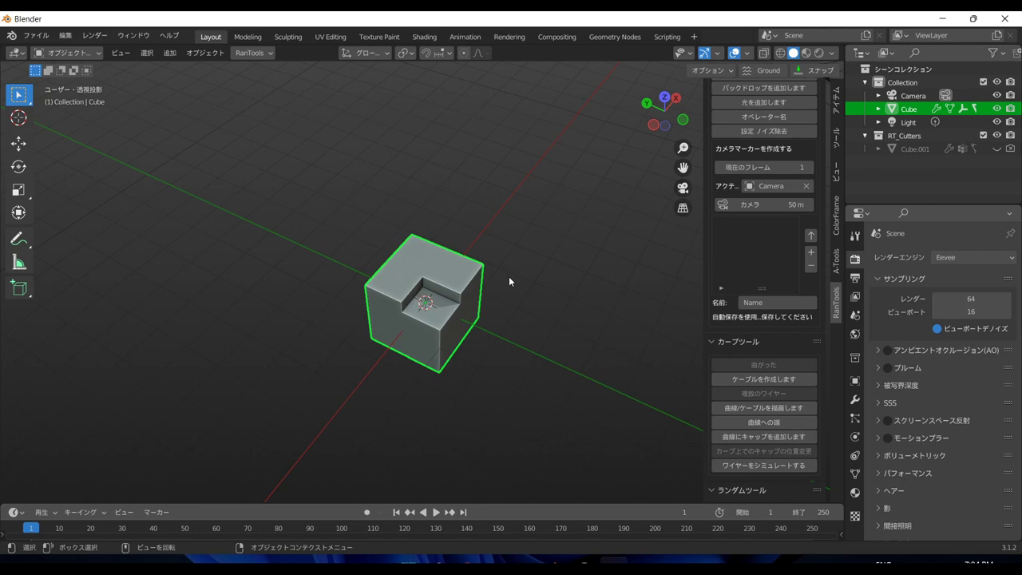
- Set the interface language back to English, bring up the RanTools add-on preferences and close the preferences
click(66, 36)
click(196, 238)
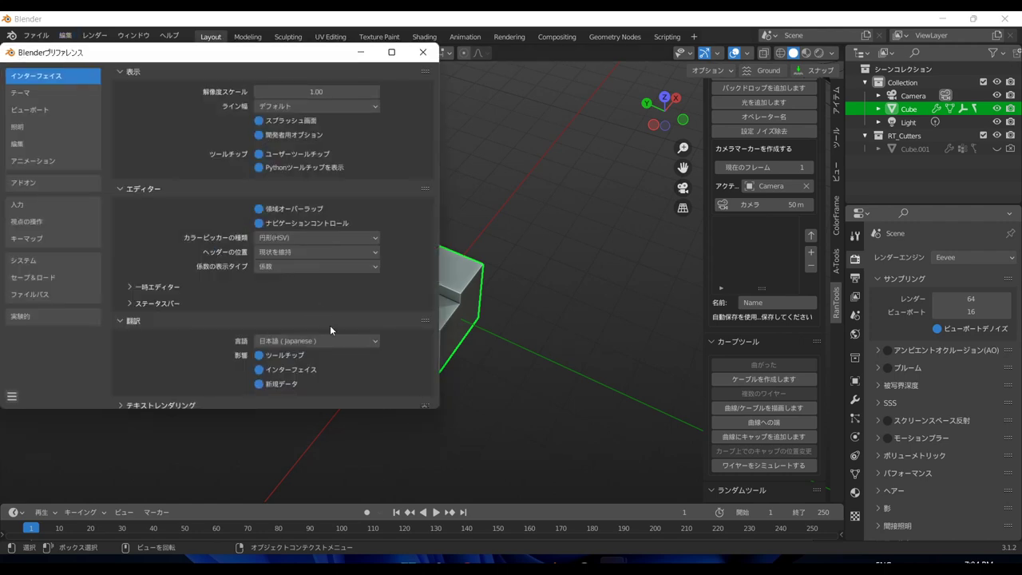
click(329, 327)
click(96, 168)
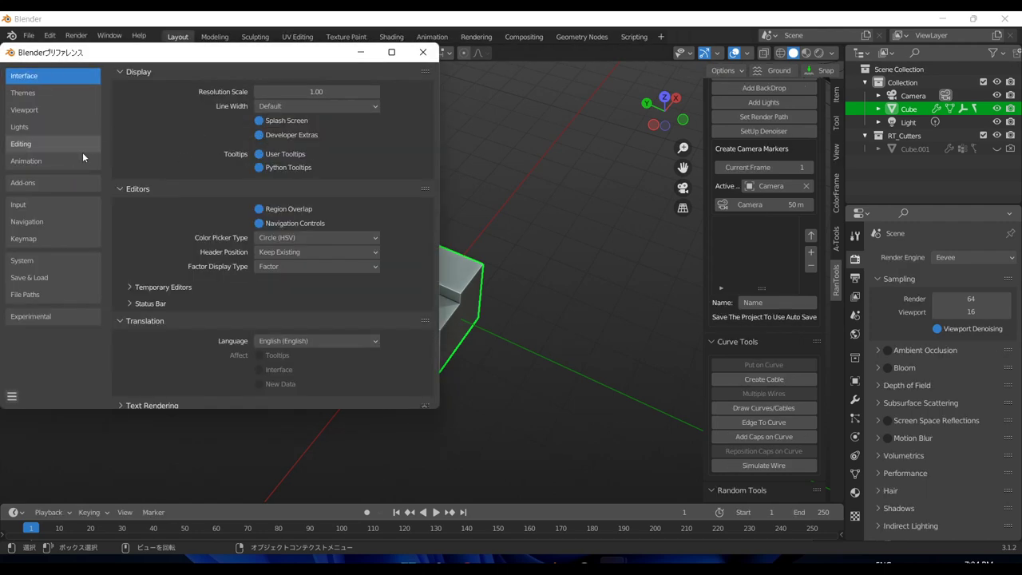
click(392, 52)
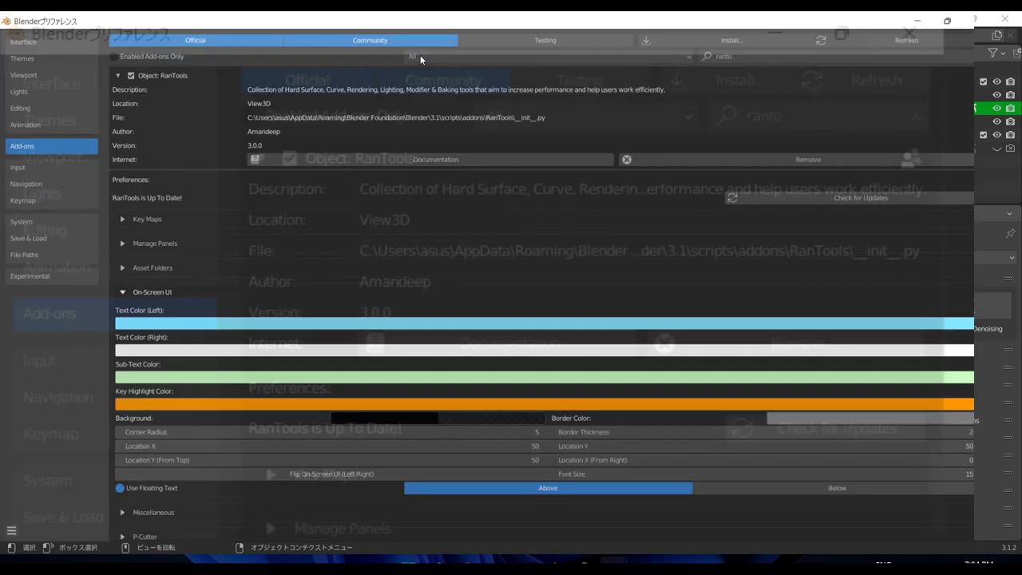
click(1004, 19)
- Start the P-Cutter on the notched cube to examine its shortcut help in English, then cancel it
key(shift+q)
click(486, 243)
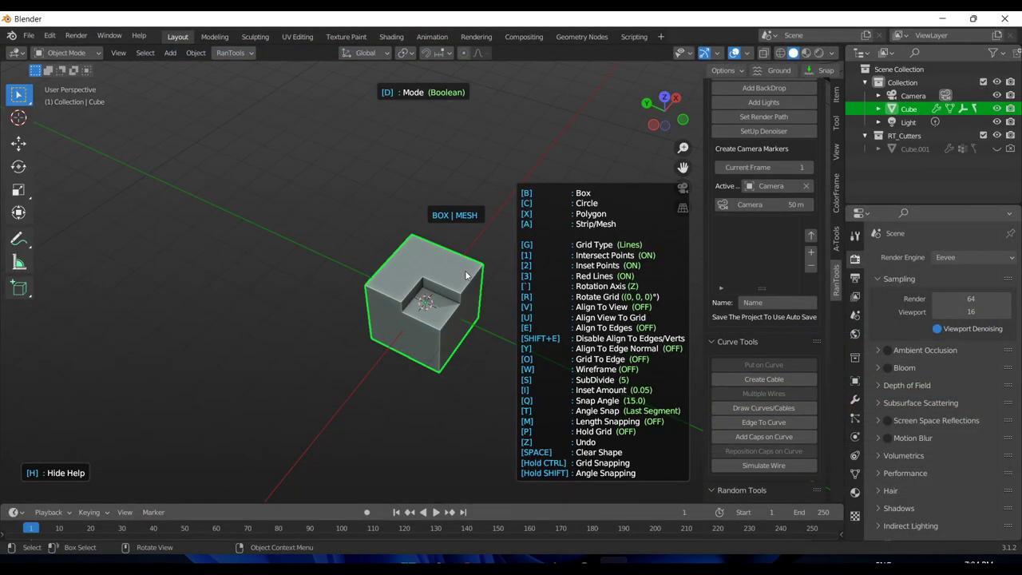
key(Escape)
- Open the RanTools add-on preferences and examine the On-Screen UI settings
click(50, 36)
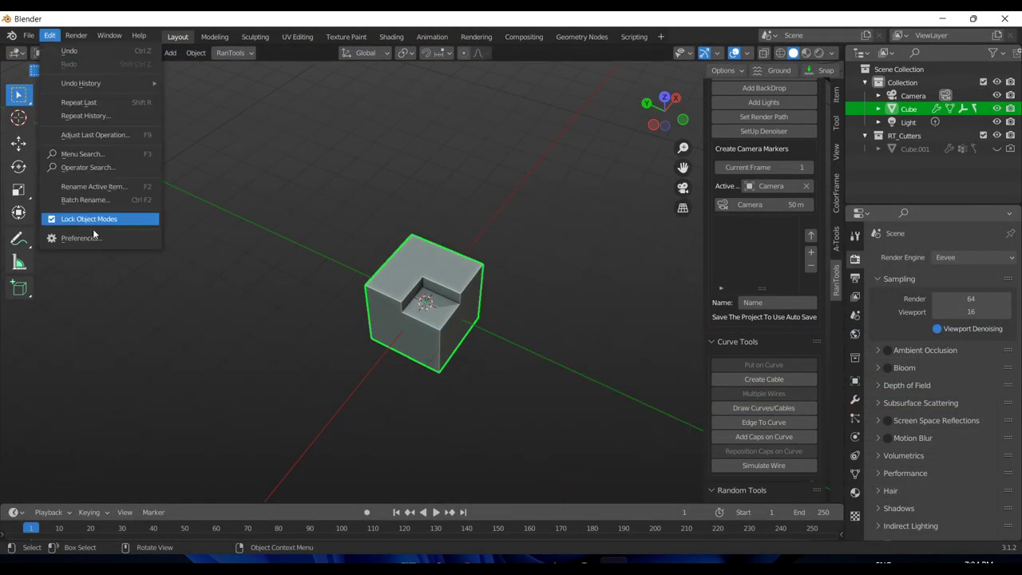
click(144, 238)
scroll(226, 261, down, 10)
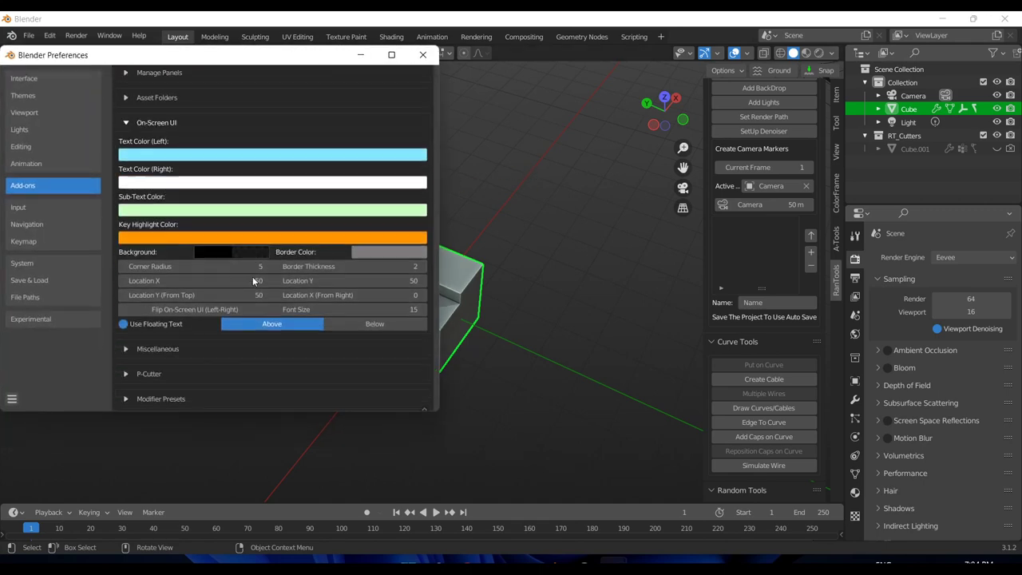
scroll(283, 188, up, 3)
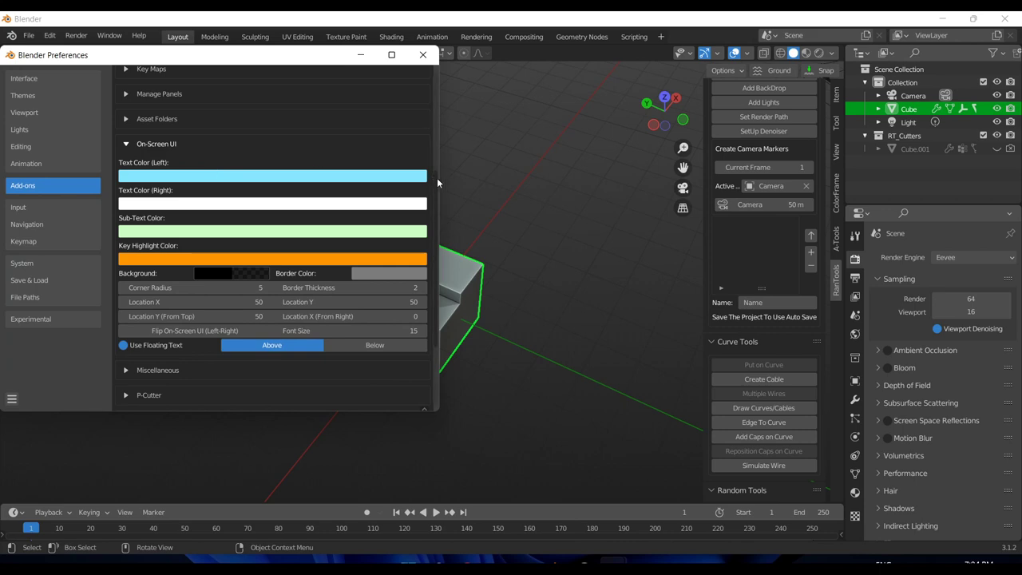
- Run the P-Cutter on the notched cube and turn Flip On-Screen UI (Left-Right) on and off again
mouse_move(495, 231)
middle_down()
mouse_move(547, 245)
mouse_move(527, 257)
mouse_move(559, 261)
middle_up()
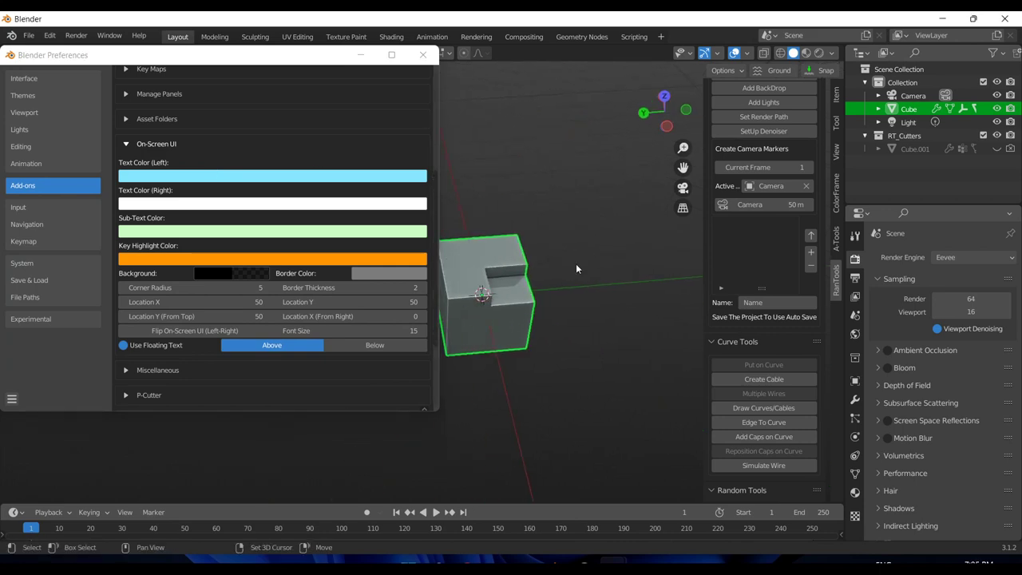
key(ctrl+shift+b)
click(528, 266)
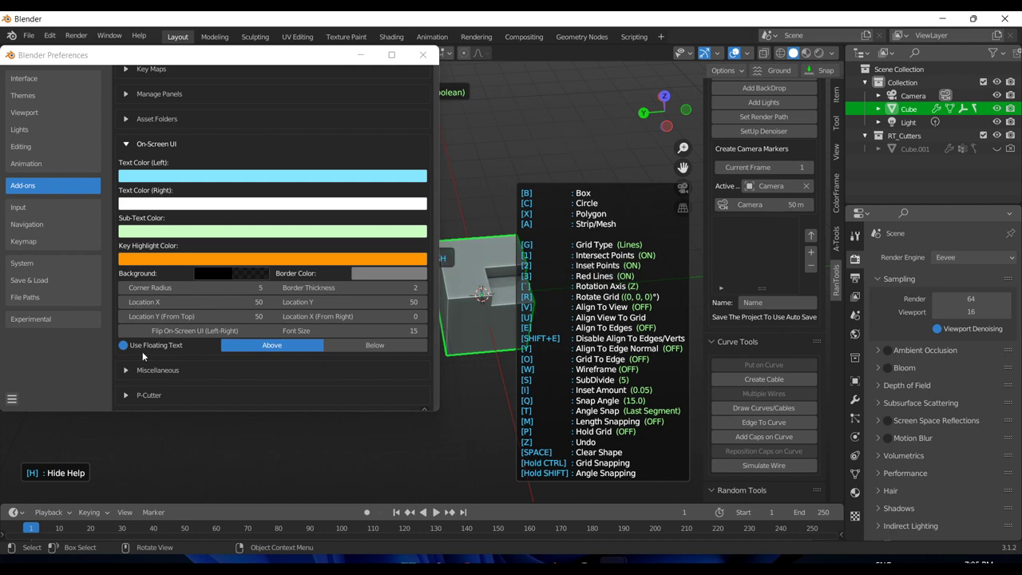
click(185, 334)
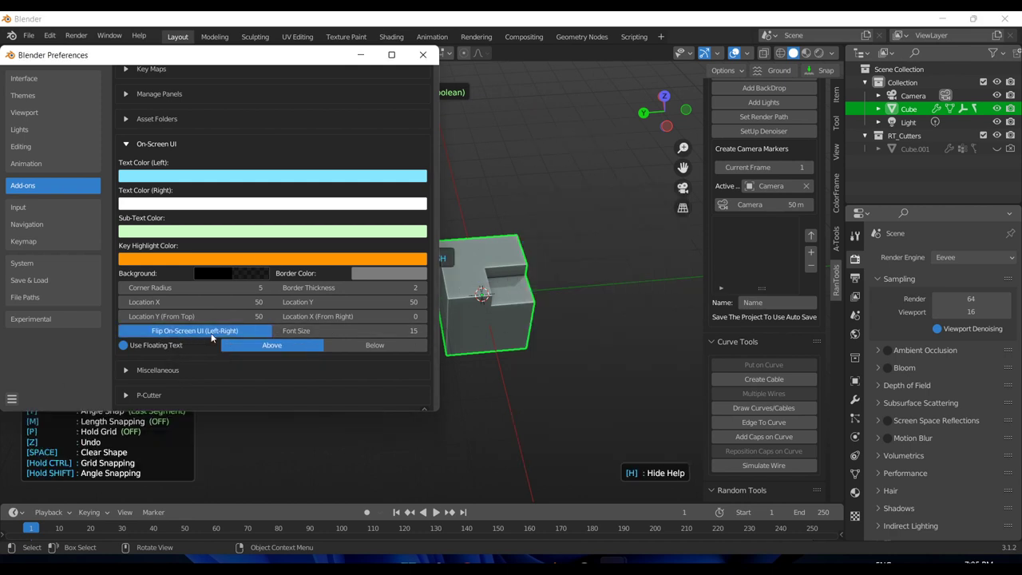
click(214, 336)
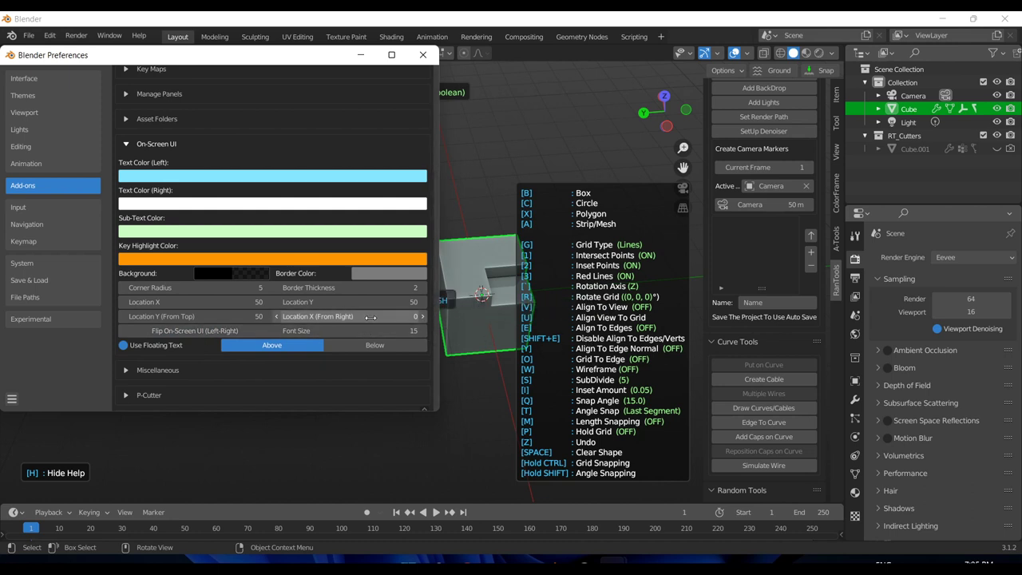
- Set the on-screen UI's Location X to 105, Location Y 101, From Top 146, From Right 66 and Font Size 19, and cancel the P-Cutter
drag(370, 317, 422, 317)
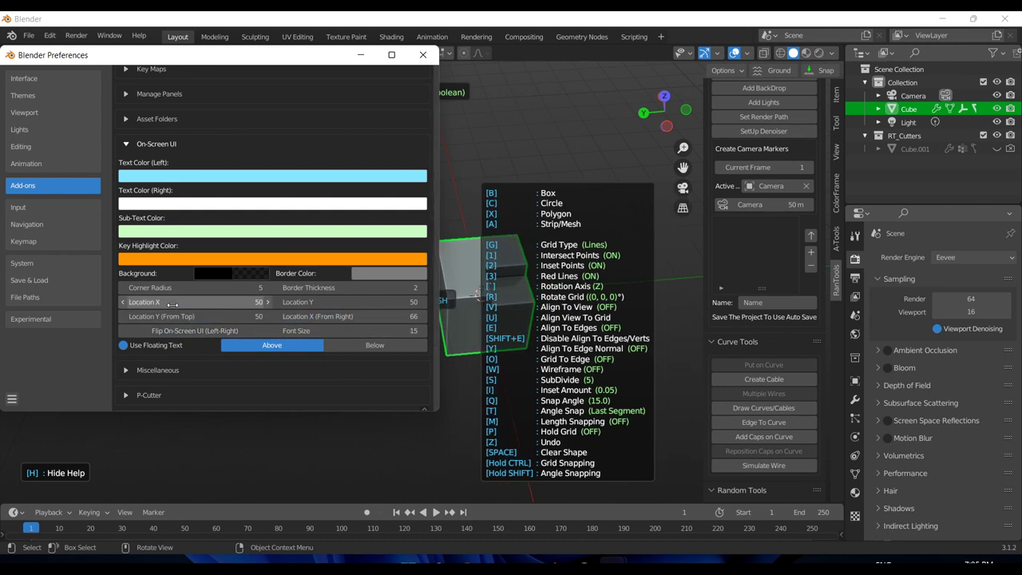
drag(171, 302, 215, 303)
mouse_move(297, 302)
mouse_down()
mouse_move(368, 303)
mouse_move(313, 303)
mouse_up()
drag(171, 314, 247, 315)
drag(329, 303, 341, 329)
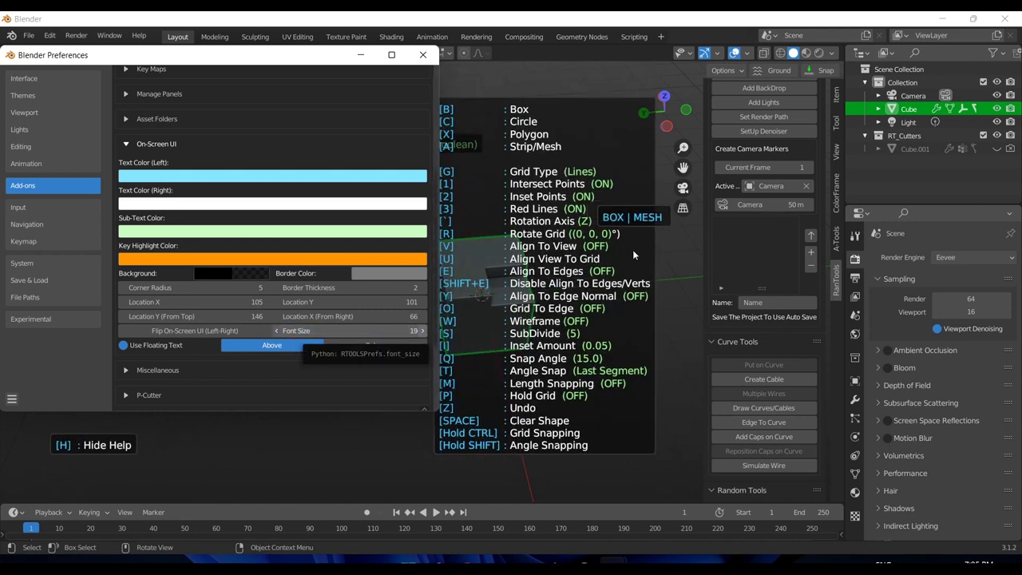
right_click(522, 134)
- Expand the RanTools Key Maps, examine the full list of shortcuts and close the preferences
scroll(295, 200, up, 5)
click(151, 196)
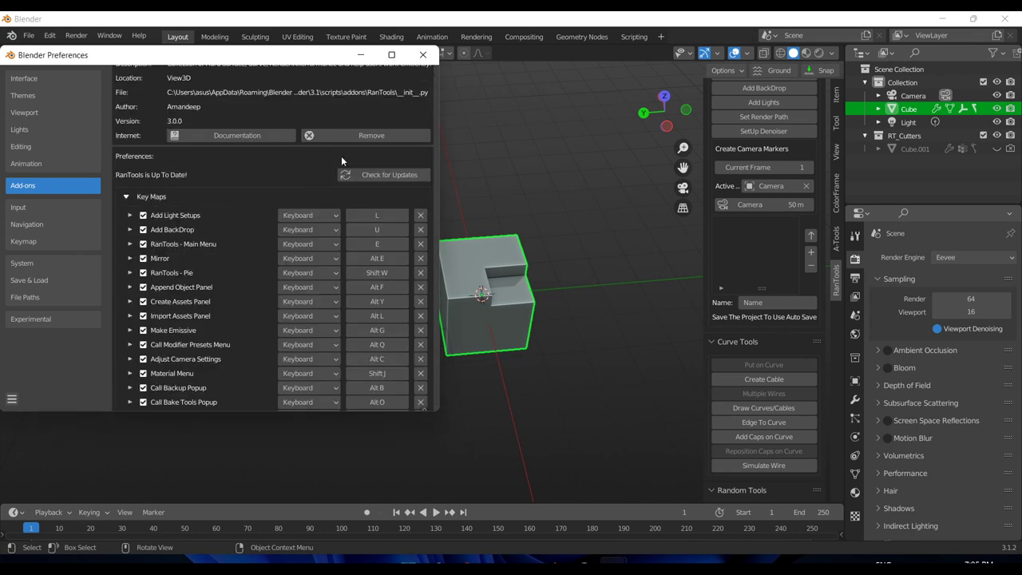
scroll(271, 193, down, 12)
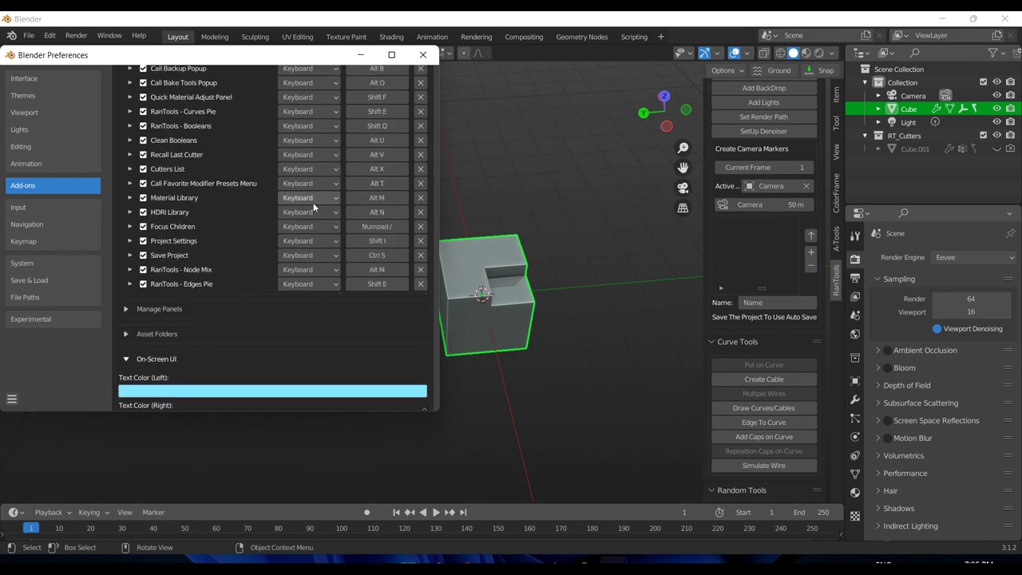
scroll(313, 208, up, 10)
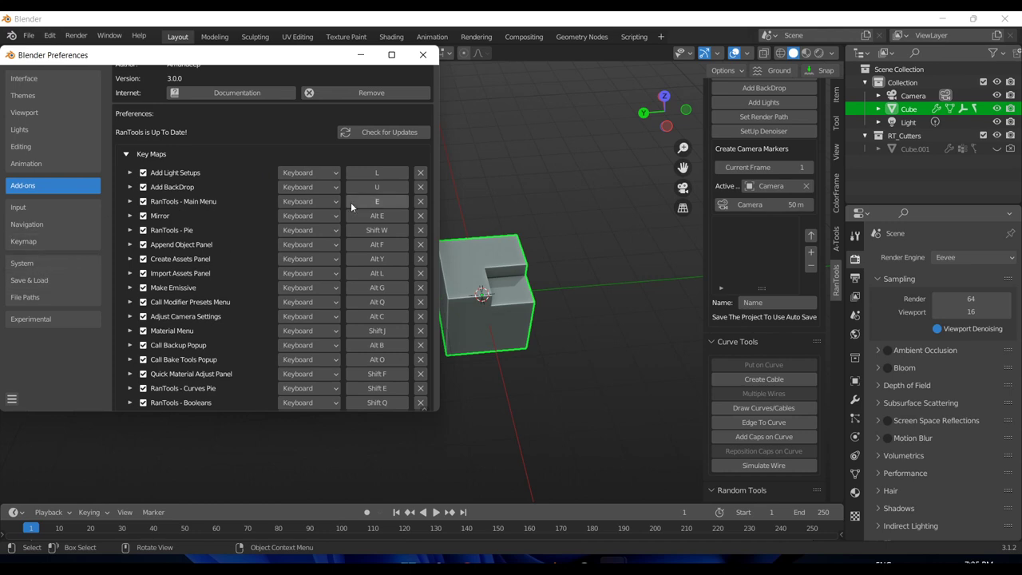
scroll(352, 201, down, 8)
click(423, 54)
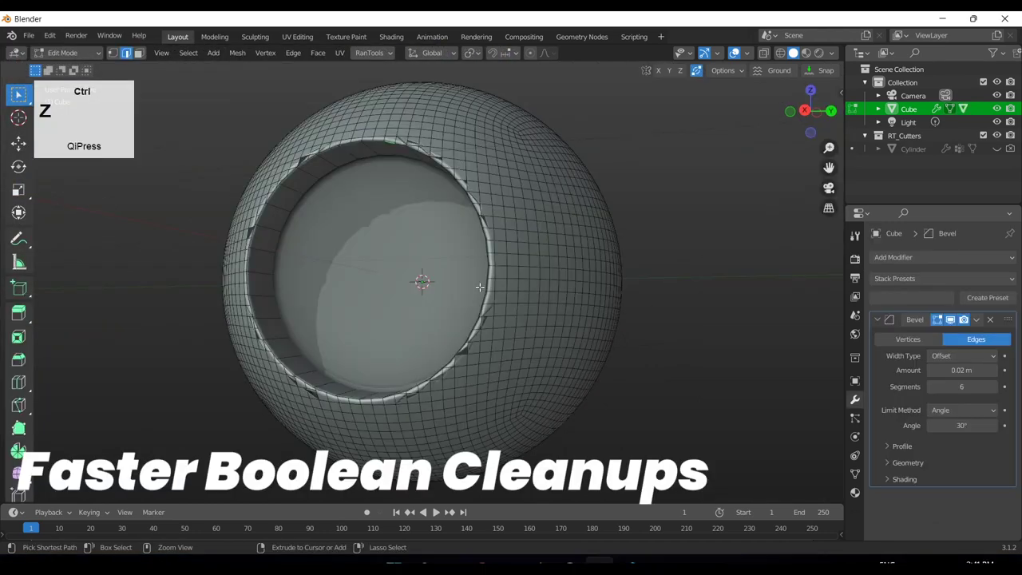
- Run Clean Booleans around the sphere's circular recess, adjust its Slide Distance and leave Edit Mode
middle_drag(447, 240, 456, 228)
key(u)
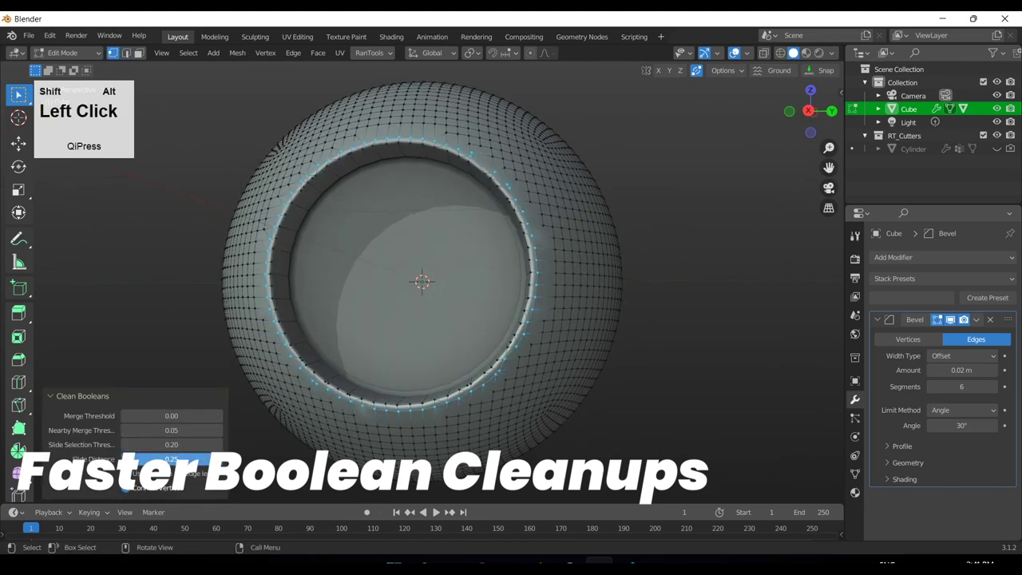
drag(223, 462, 249, 463)
key(Tab)
middle_drag(499, 276, 534, 304)
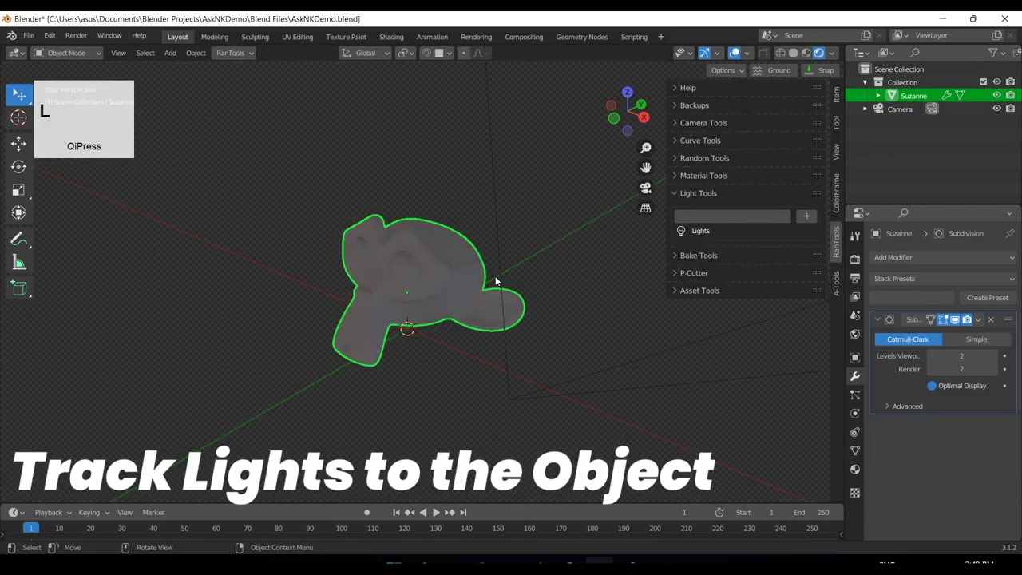
- Add the light setup L_Light_5 to the selected monkey head
key(l)
scroll(495, 281, up, 4)
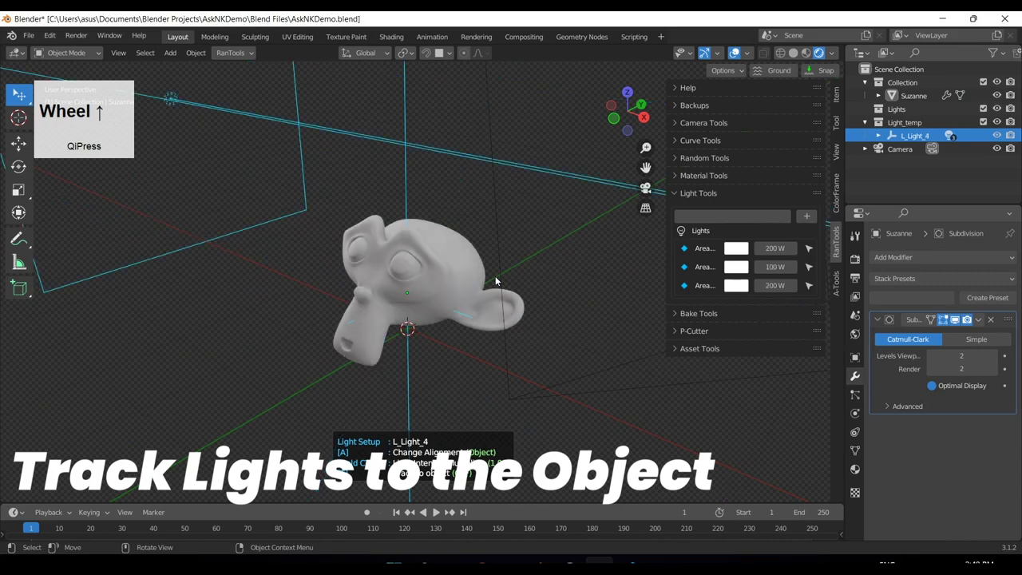
click(494, 281)
click(583, 281)
scroll(582, 280, down, 3)
middle_drag(582, 280, 570, 283)
click(570, 284)
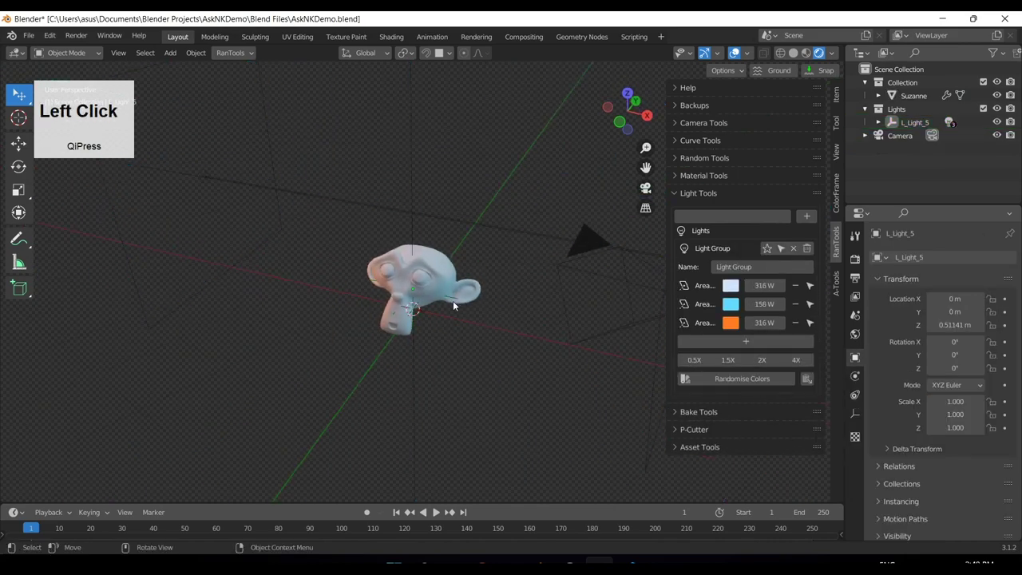
- Look through the camera and add a camera-aligned backdrop for the monkey head, cycling through the backdrop presets
key(KP_0)
click(441, 277)
scroll(464, 249, down, 3)
scroll(464, 250, up, 1)
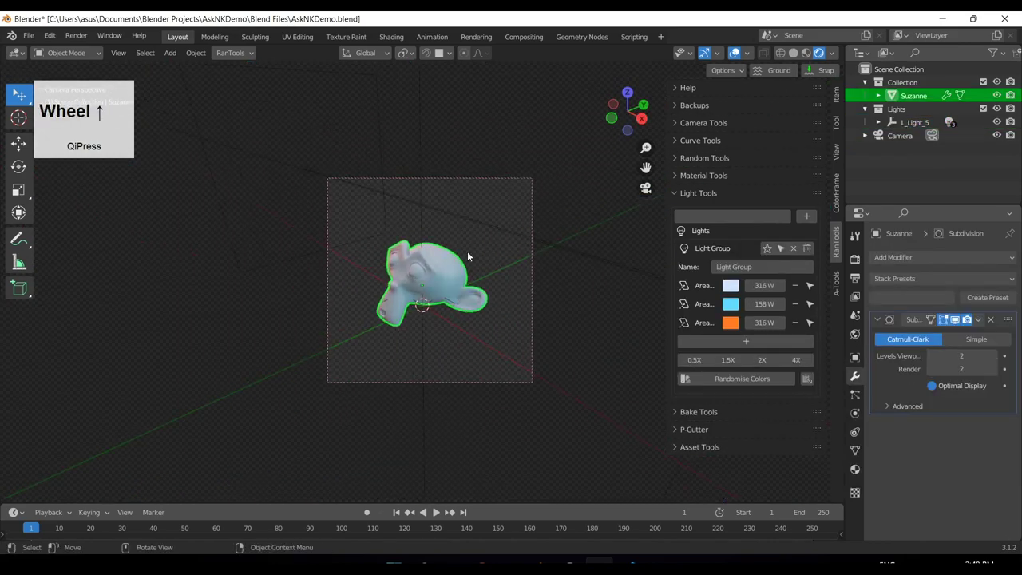
key(u)
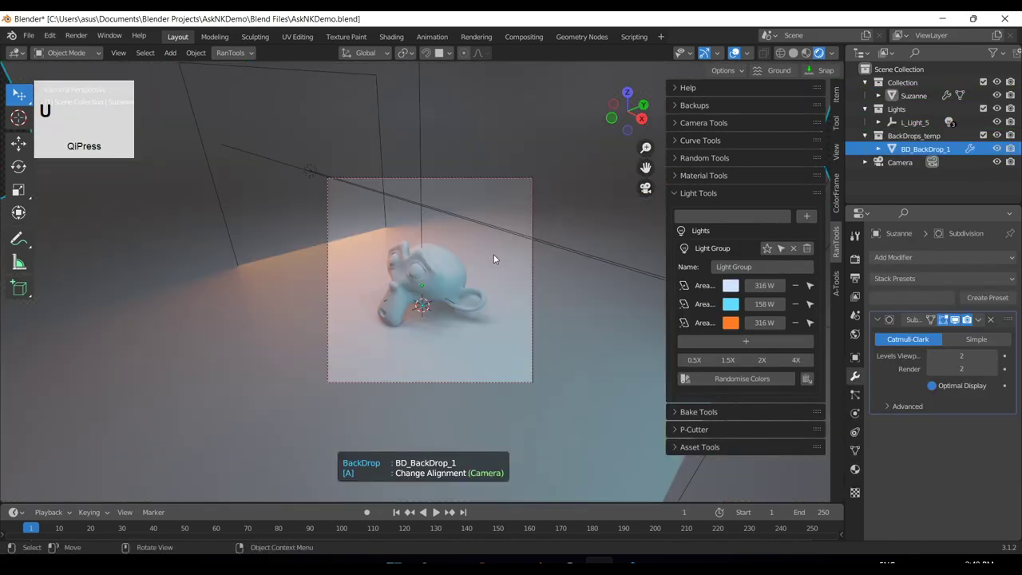
scroll(493, 259, up, 5)
scroll(494, 254, down, 1)
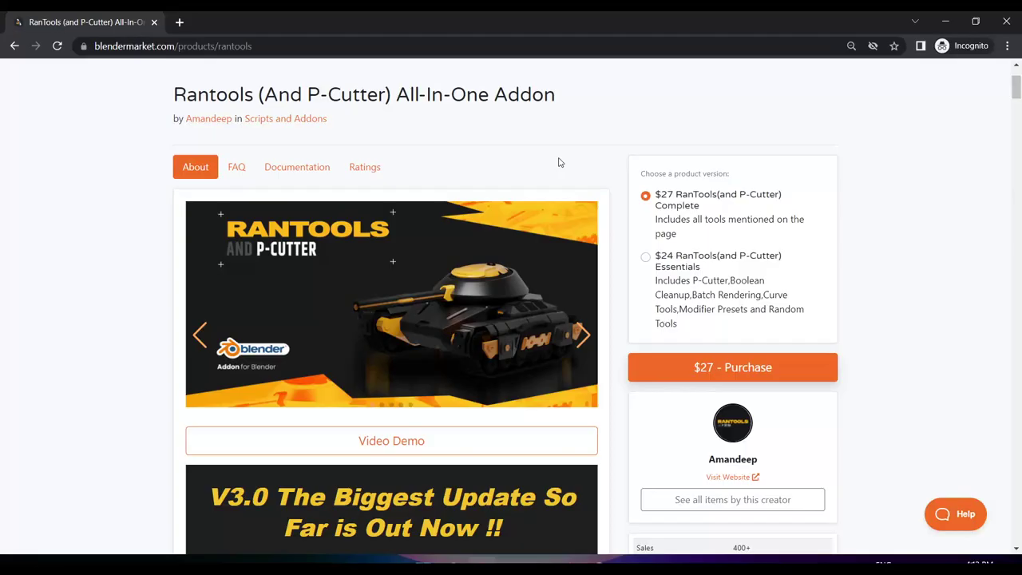
- Read through the RanTools product page on Blender Market in the browser, from the V3.0 updates to the Curve Tools section
scroll(558, 157, down, 2)
scroll(558, 157, down, 8)
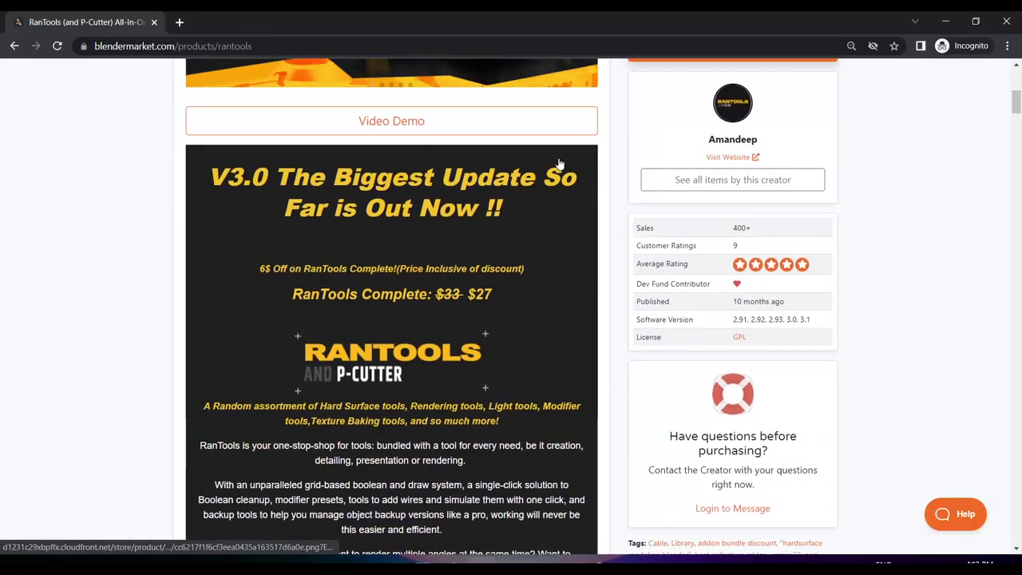
scroll(559, 165, down, 10)
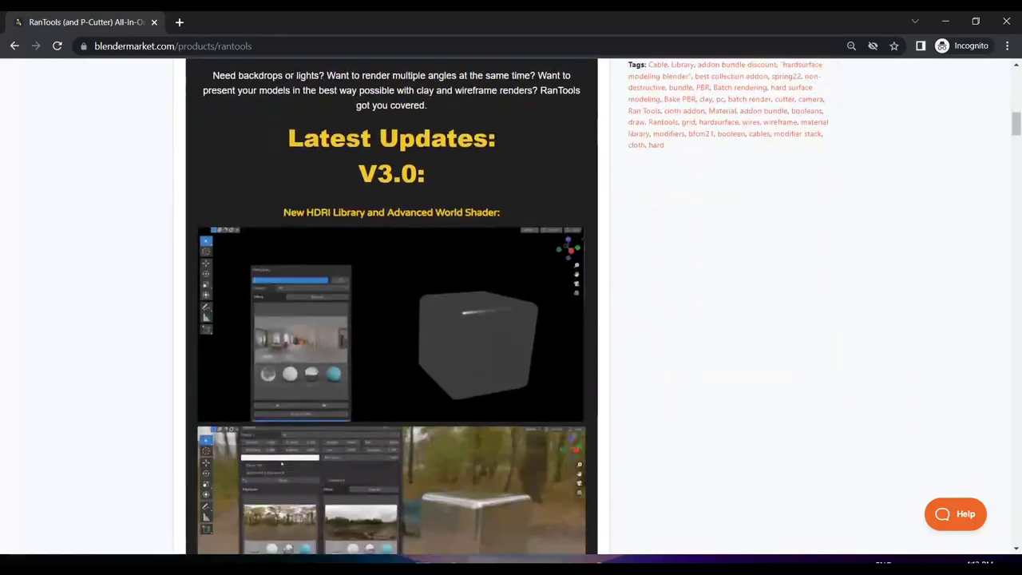
scroll(559, 166, down, 4)
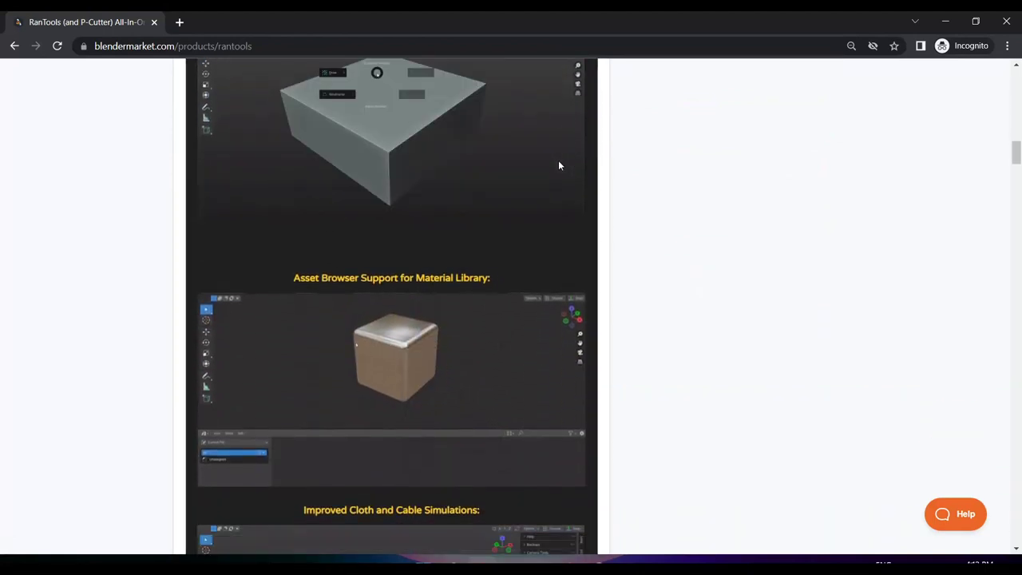
scroll(559, 165, down, 5)
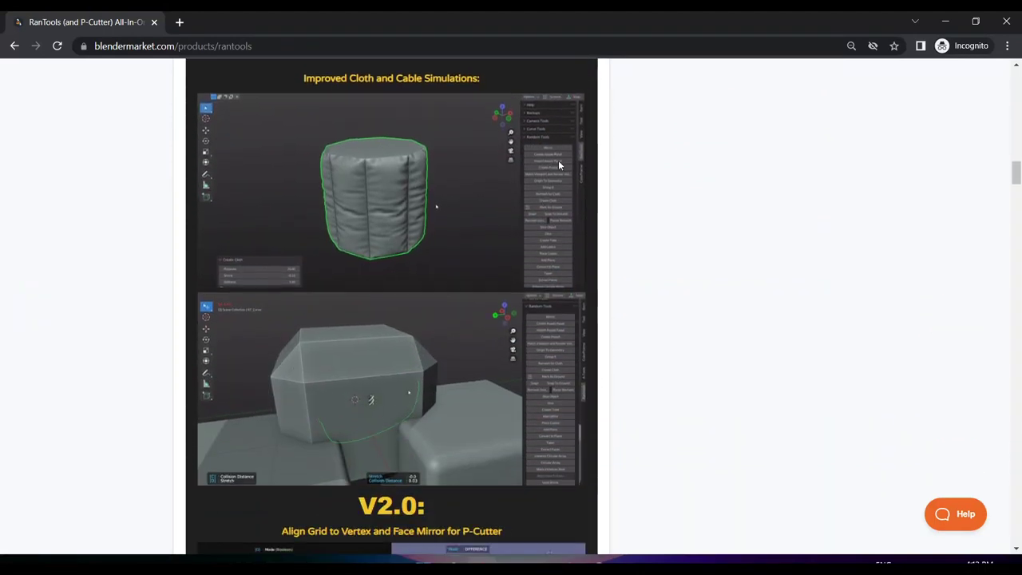
scroll(559, 165, down, 10)
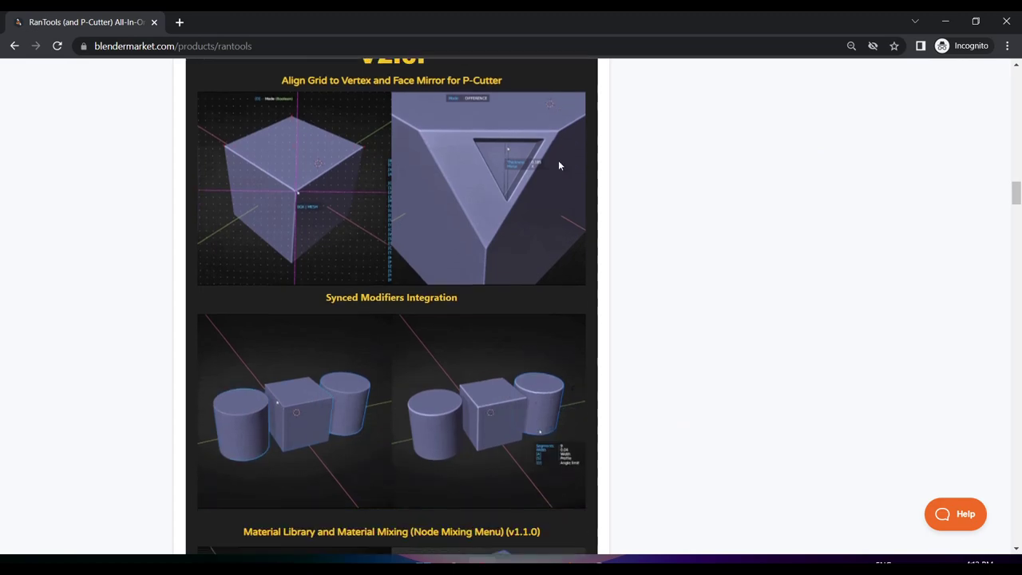
scroll(564, 175, down, 12)
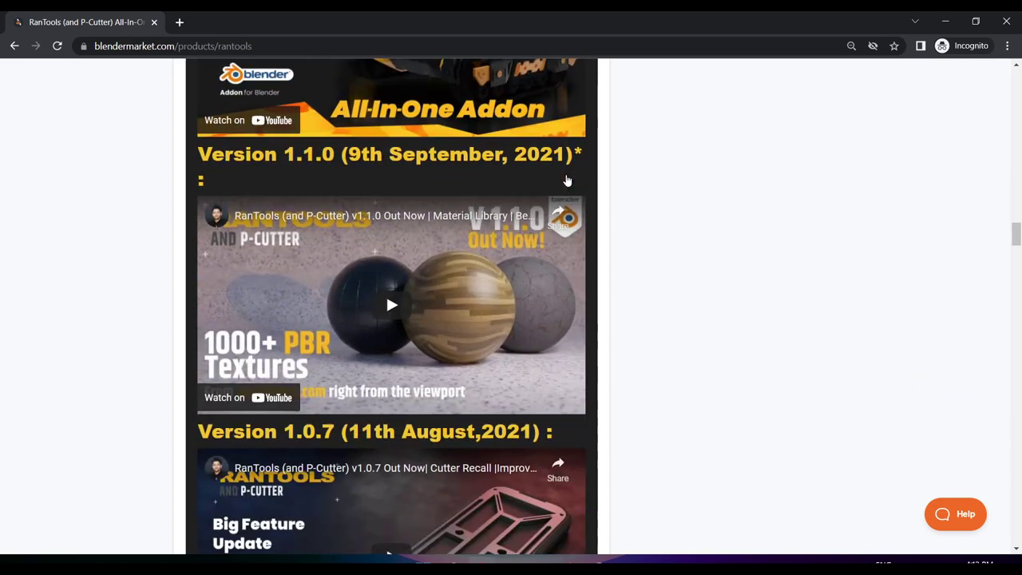
scroll(569, 190, down, 10)
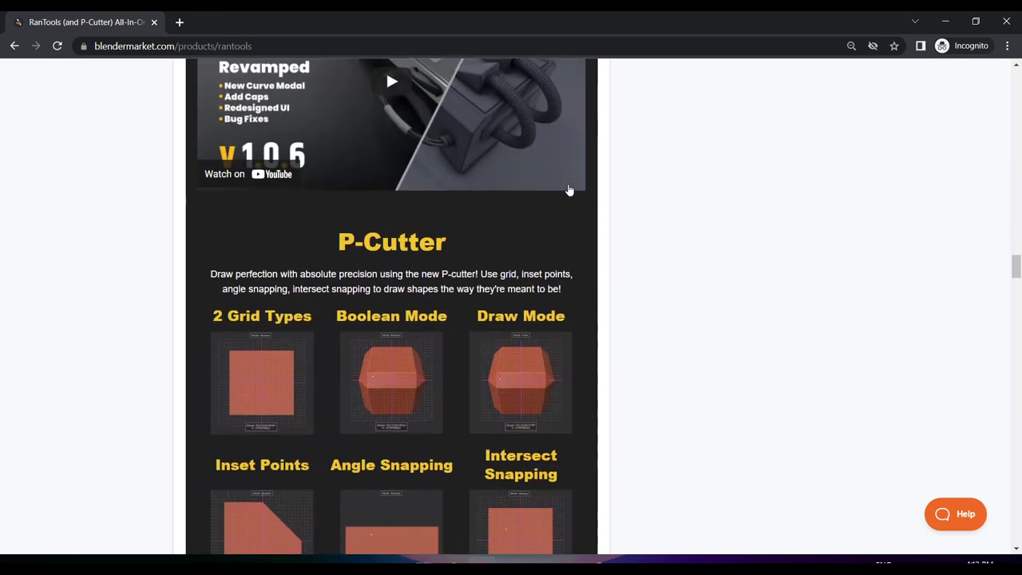
scroll(569, 190, down, 10)
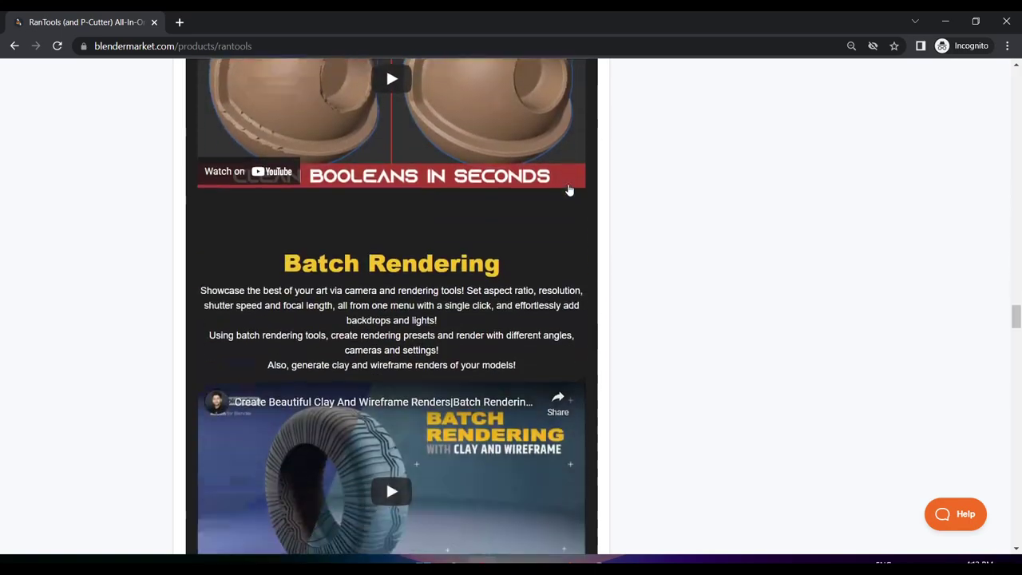
scroll(569, 190, down, 4)
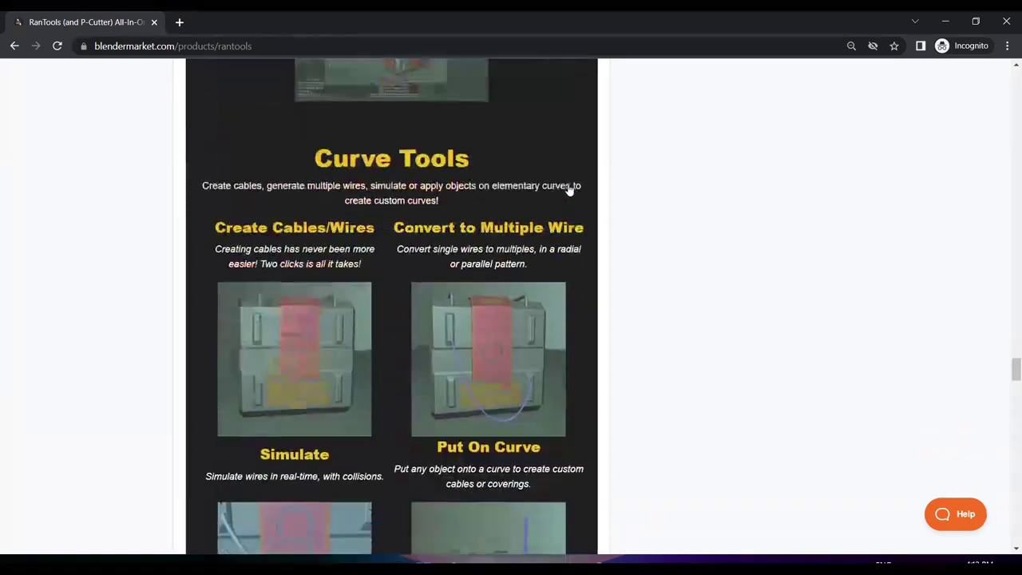